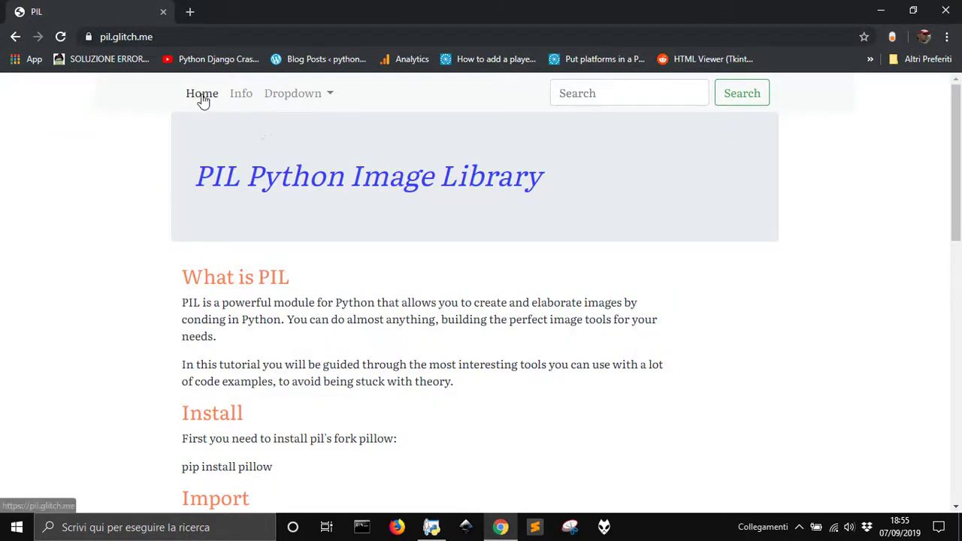
Switch the PIL Python Image Library page to dark mode with the browser extension.
scroll(253, 206, "down", 5)
scroll(345, 188, "up", 5)
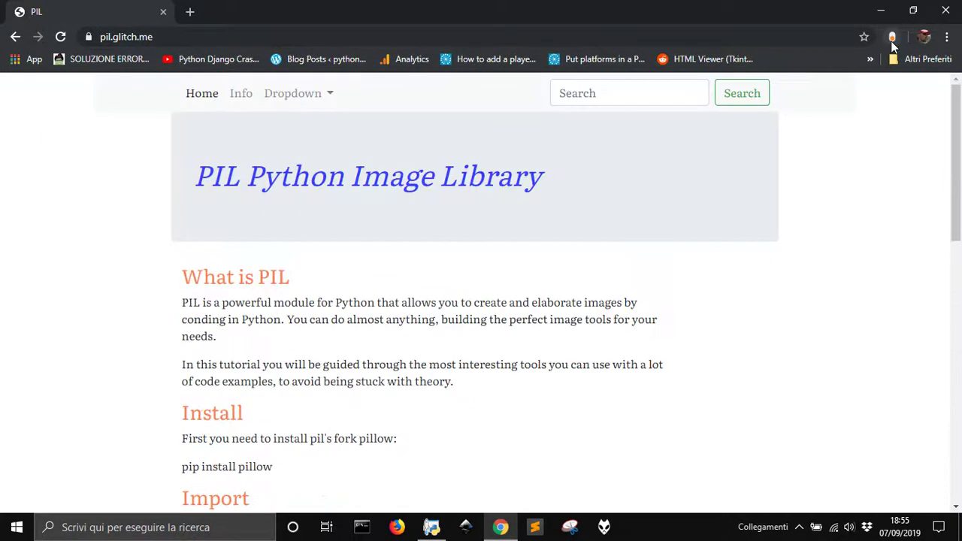
left_click(892, 39)
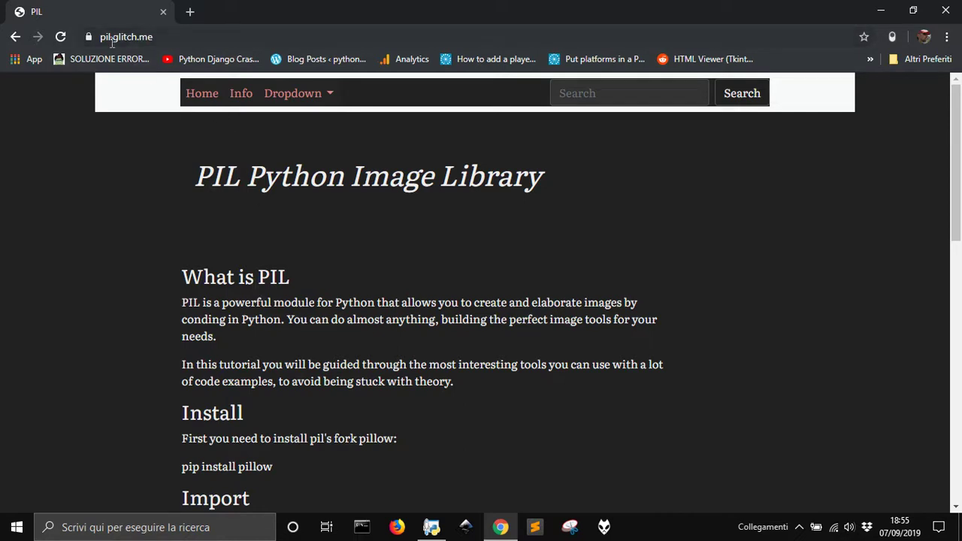
Open glitch.com in a new tab and look over its home page, including the projects and fresh apps.
left_click(190, 12)
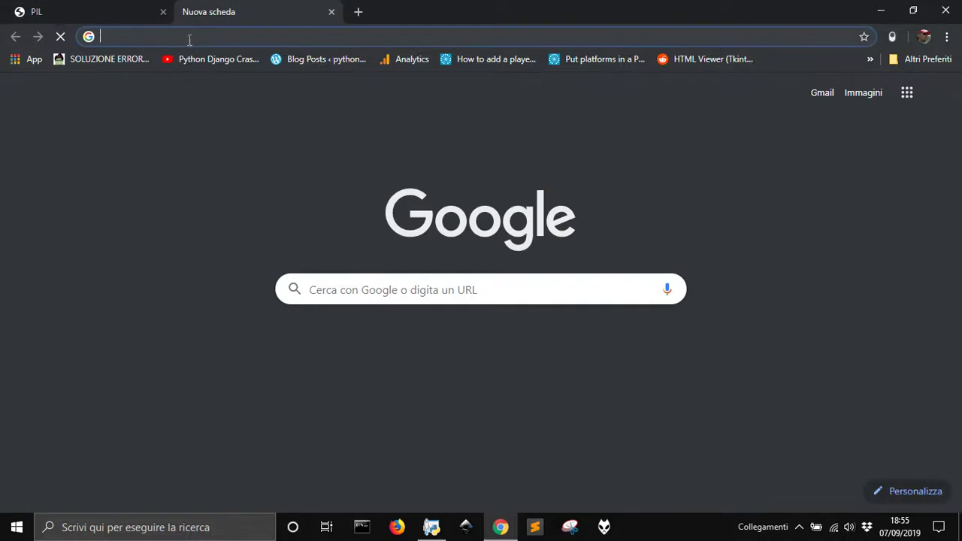
type("glitch.")
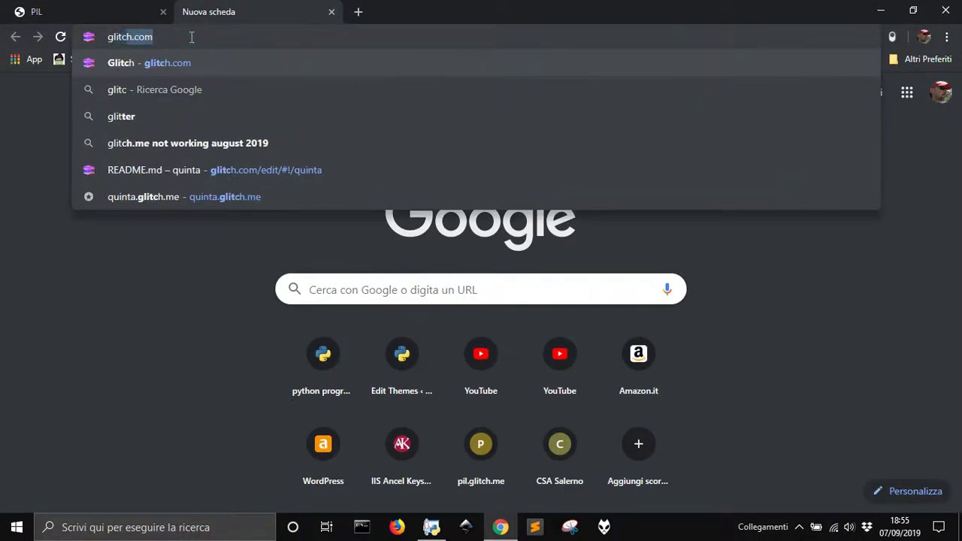
type("com")
key("Return")
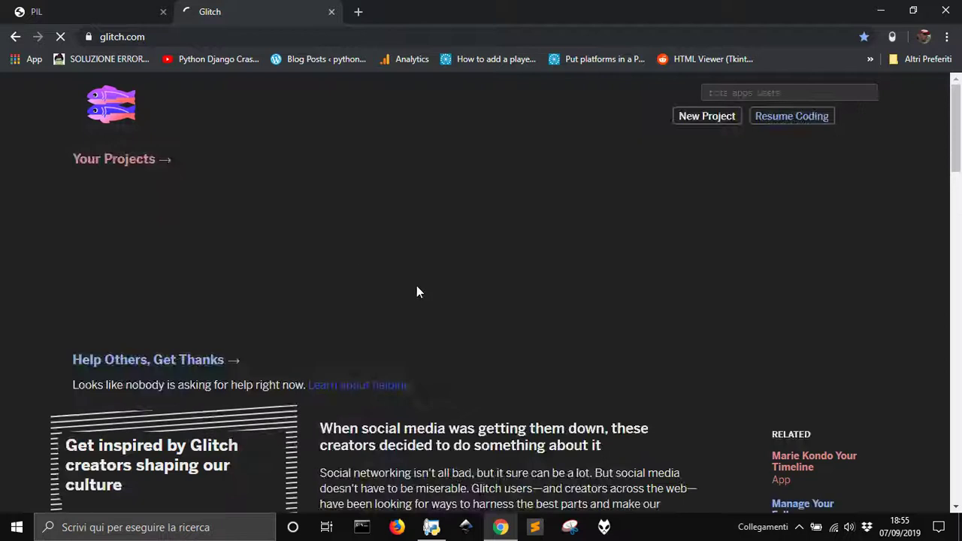
scroll(466, 314, "down", 8)
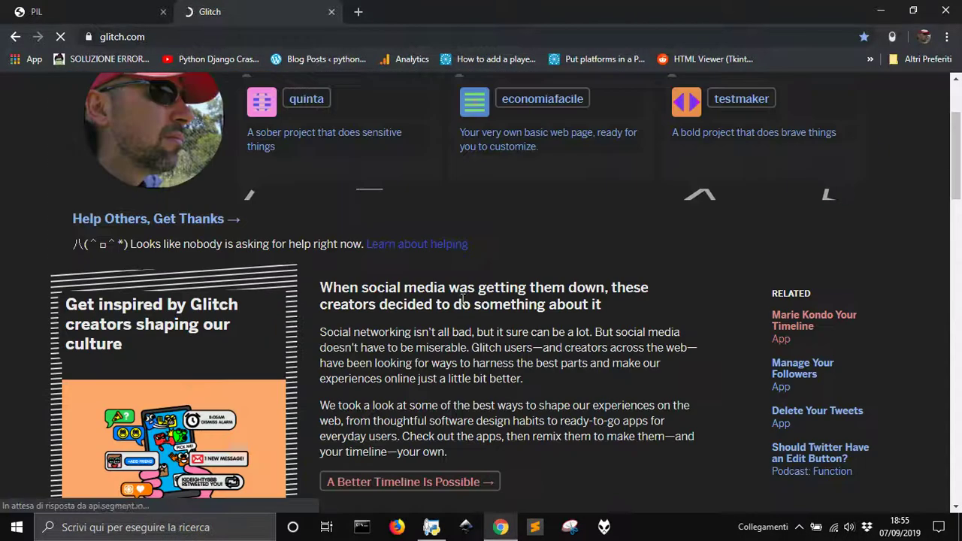
scroll(464, 308, "up", 2)
scroll(463, 292, "down", 12)
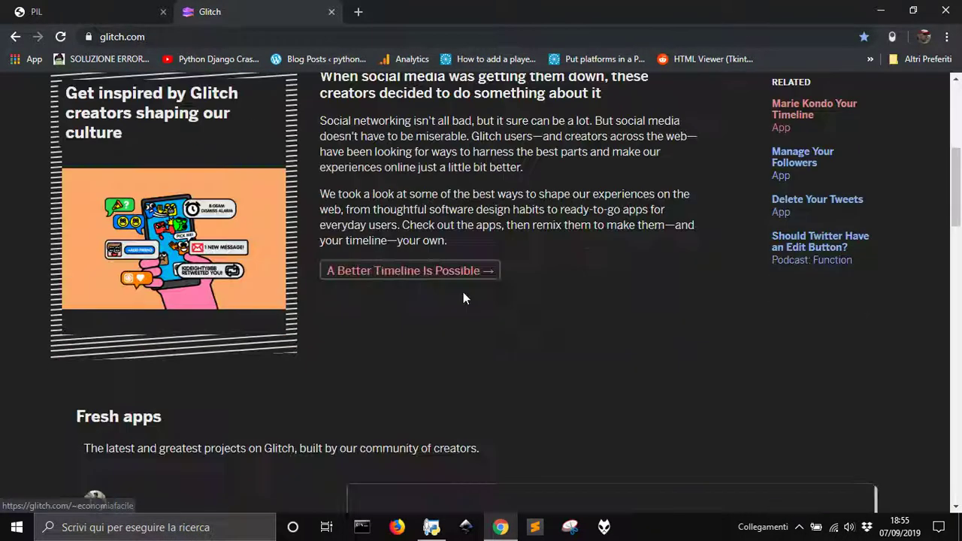
scroll(463, 292, "up", 5)
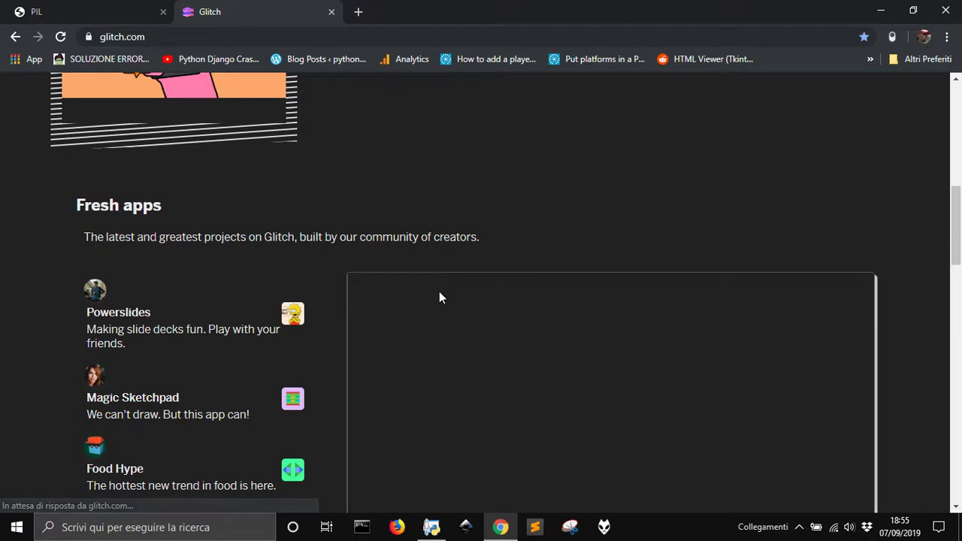
scroll(436, 292, "up", 7)
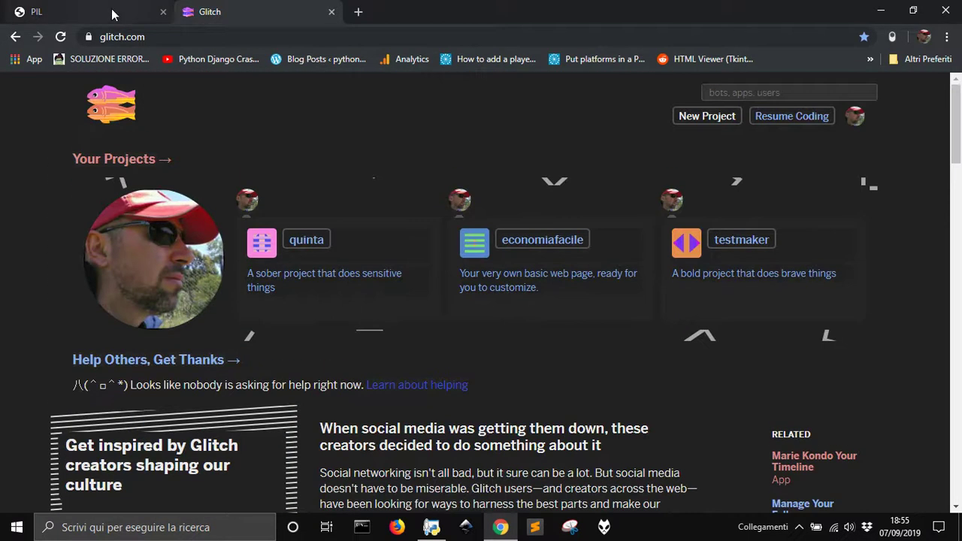
Return to the pil.glitch.me page and review its sections from the introduction down to the Thumbnail example.
left_click(115, 15)
scroll(314, 227, "down", 5)
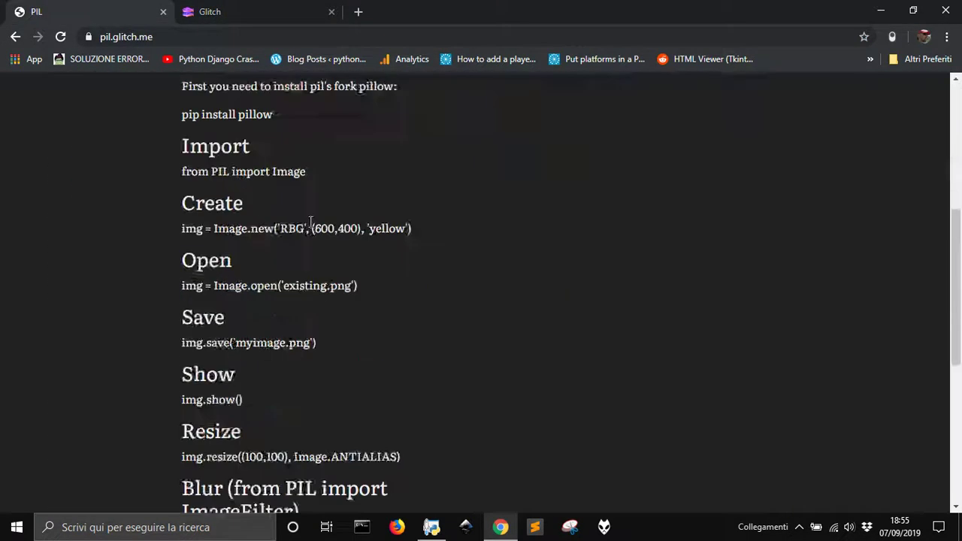
scroll(308, 221, "up", 5)
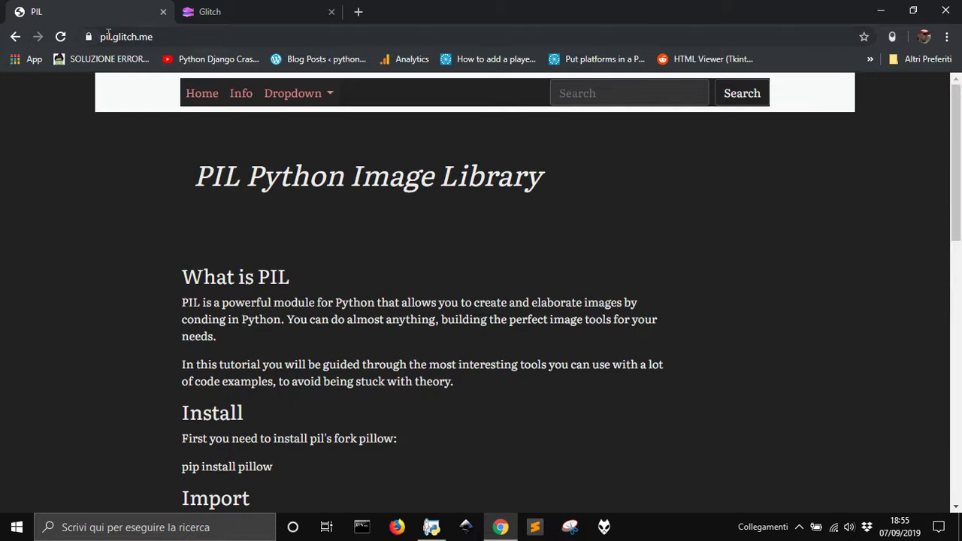
scroll(373, 443, "down", 10)
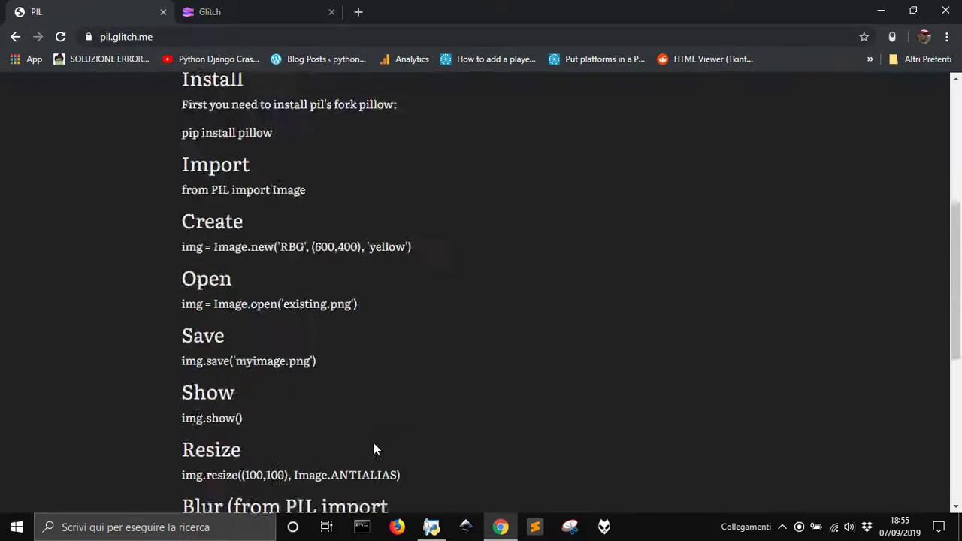
scroll(367, 436, "up", 10)
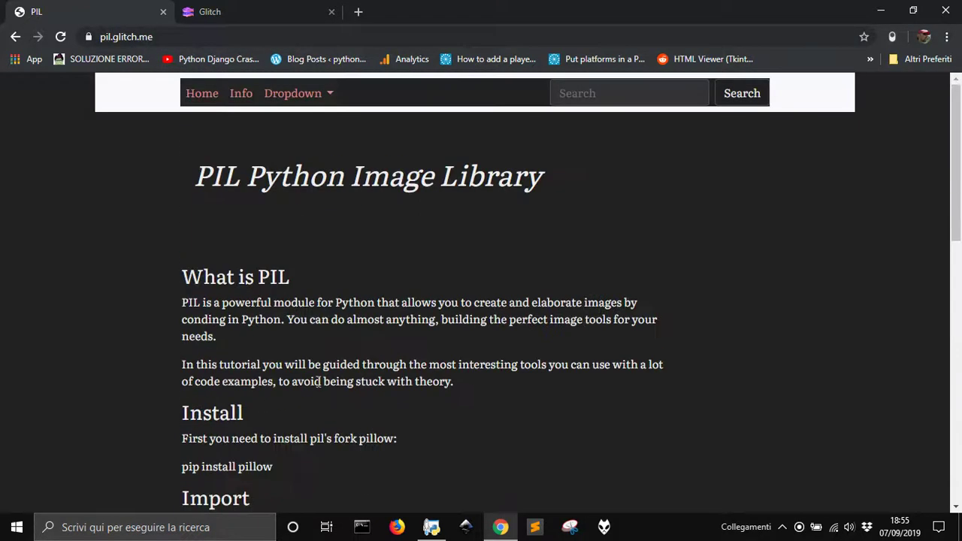
scroll(279, 351, "down", 8)
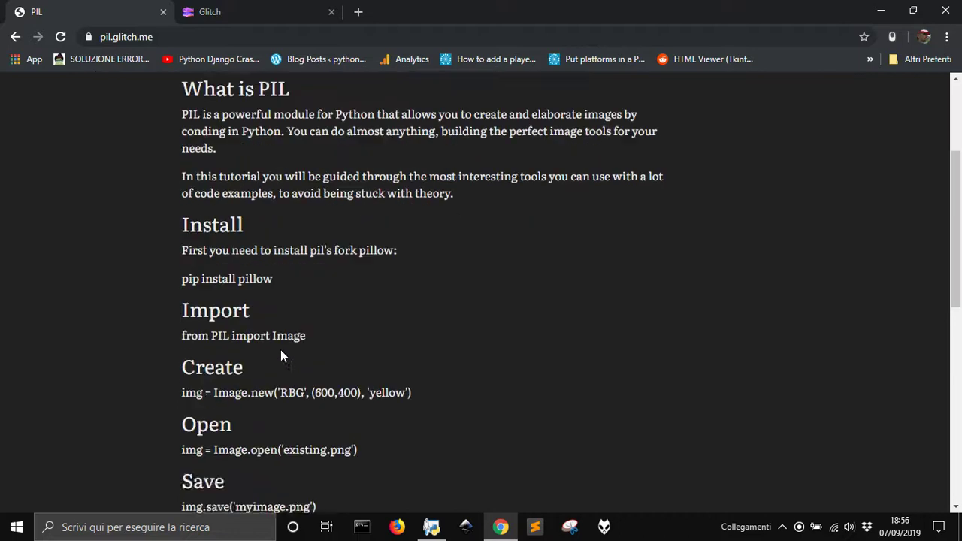
scroll(284, 347, "down", 4)
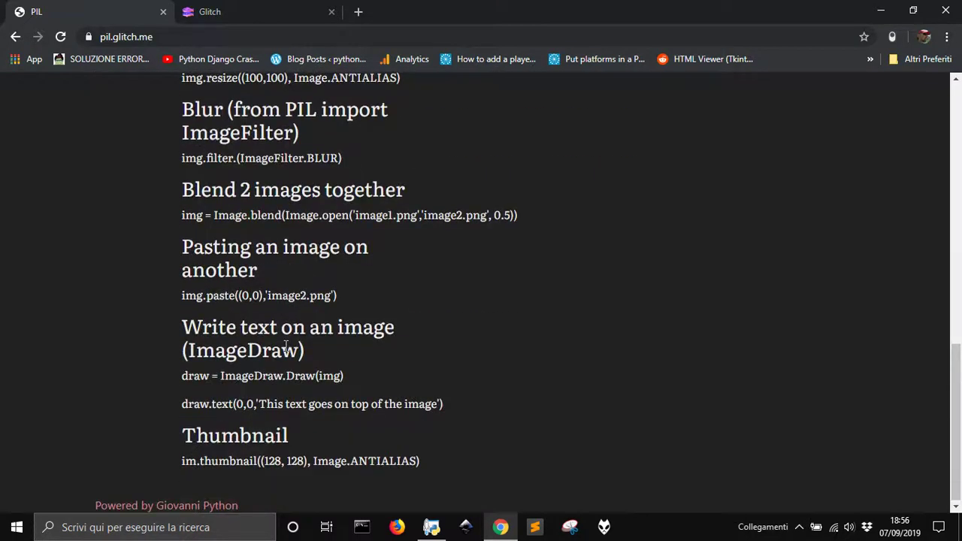
scroll(288, 348, "up", 15)
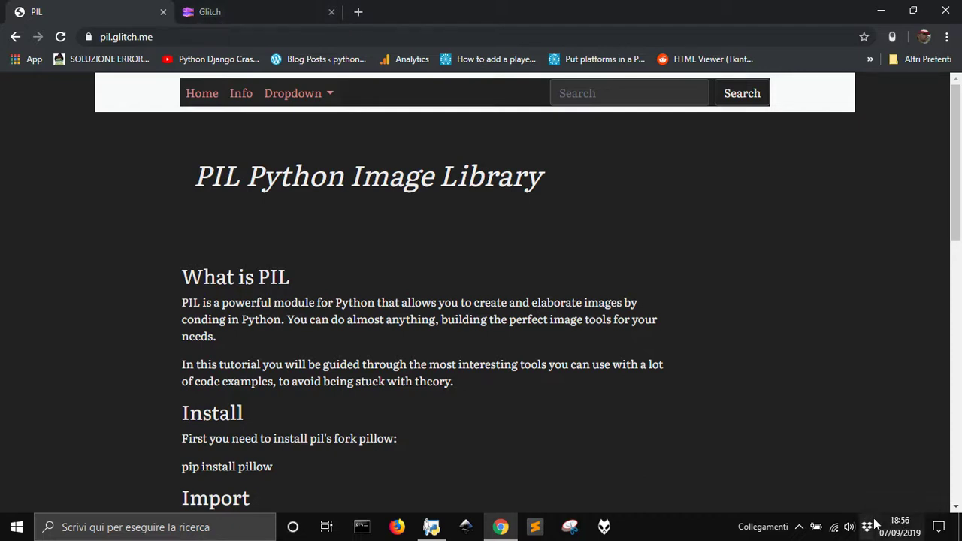
Open the Windows network and Internet settings and bring up the network adapter options.
right_click(837, 531)
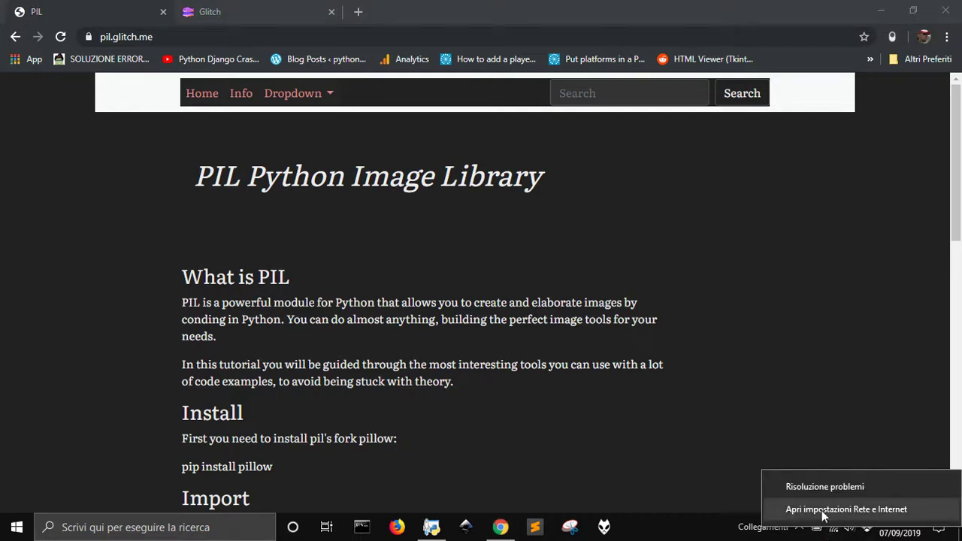
left_click(788, 510)
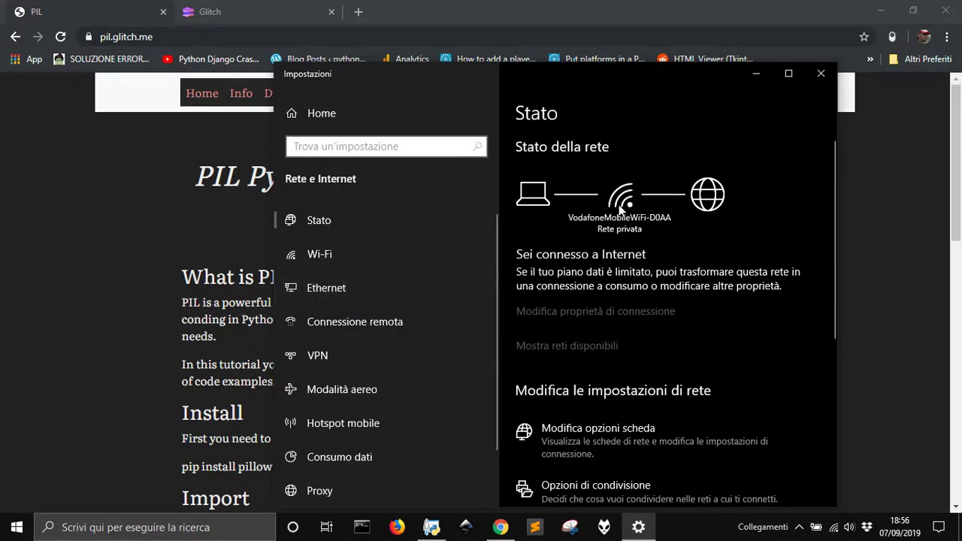
scroll(685, 241, "down", 4)
scroll(682, 268, "up", 1)
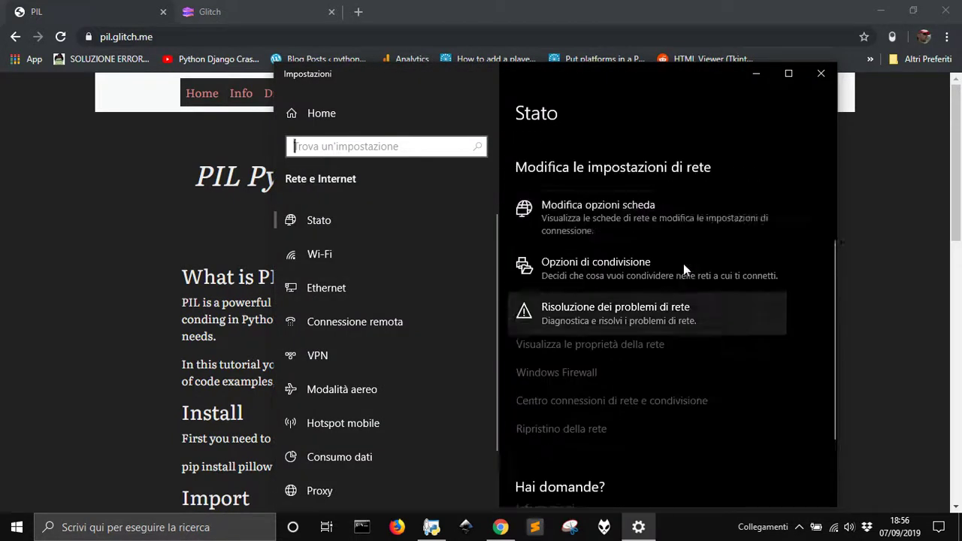
left_click(581, 225)
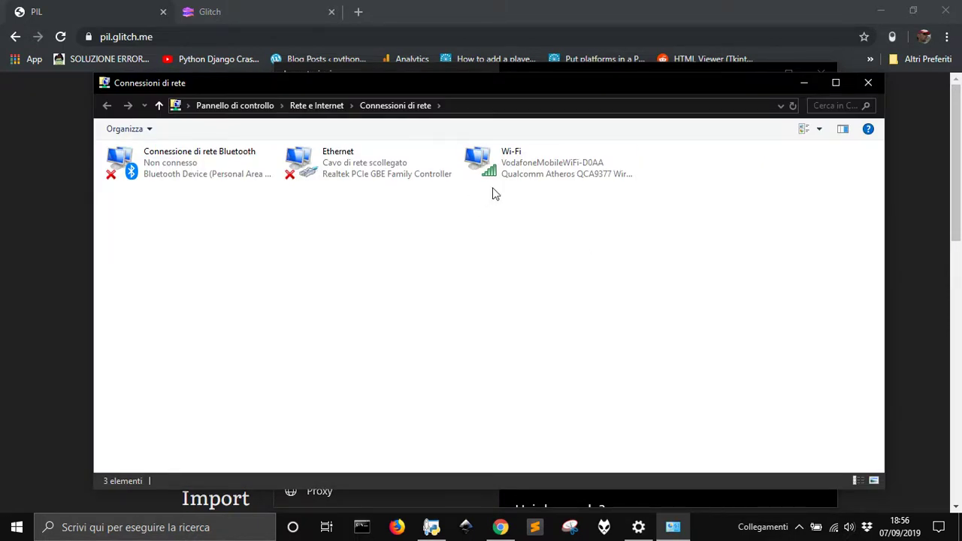
Open the Wi-Fi adapter's Internet Protocol version 4 (TCP/IPv4) properties and examine the DNS server settings.
right_click(516, 164)
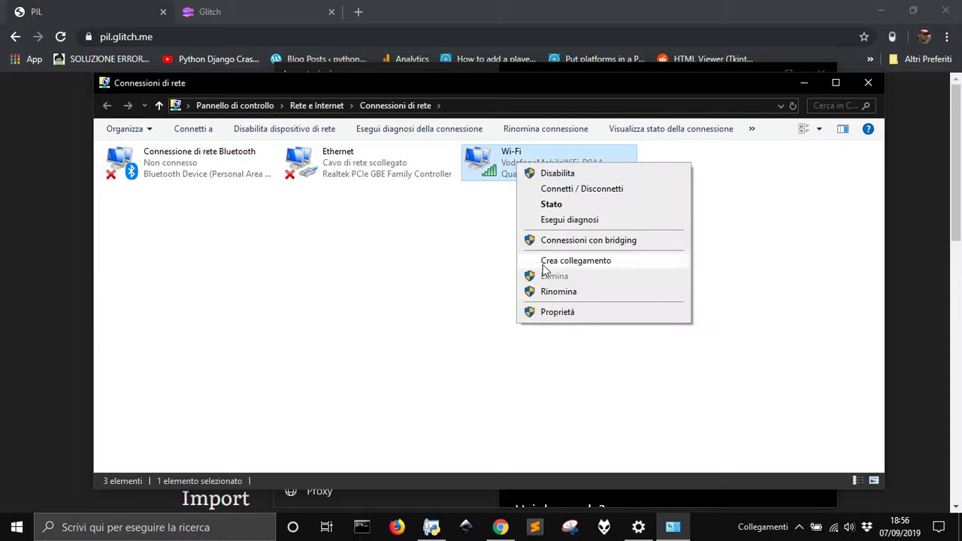
left_click(556, 312)
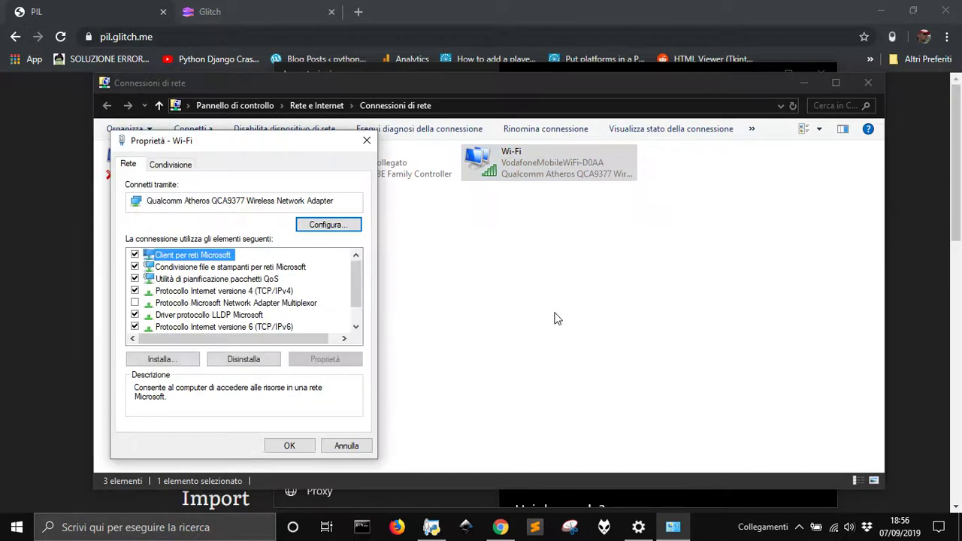
left_click_drag(249, 151, 327, 121)
scroll(357, 242, "down", 1)
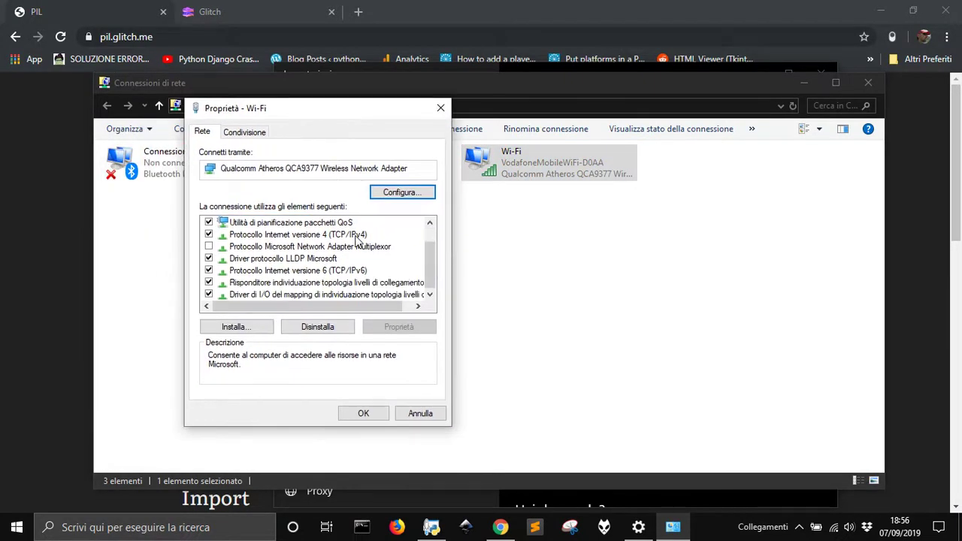
left_click(271, 237)
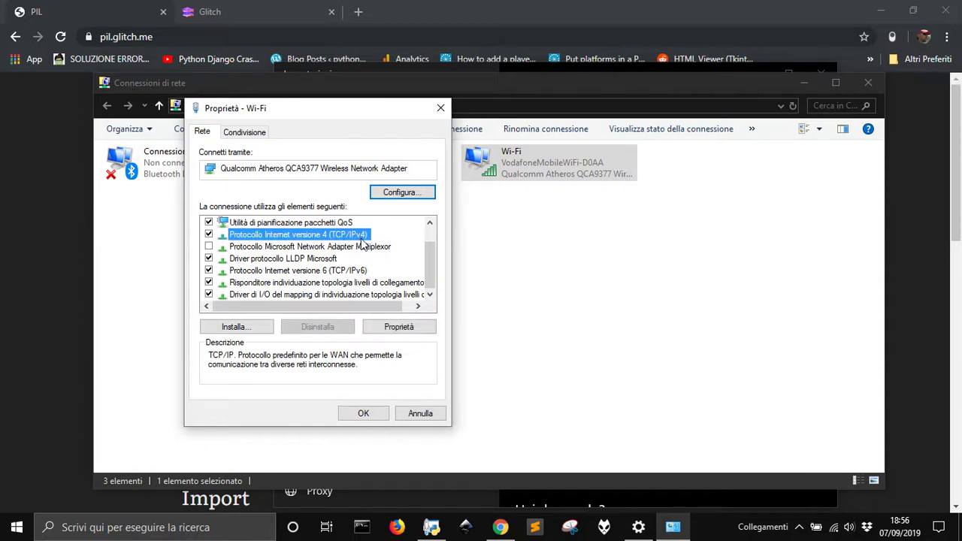
left_click(398, 327)
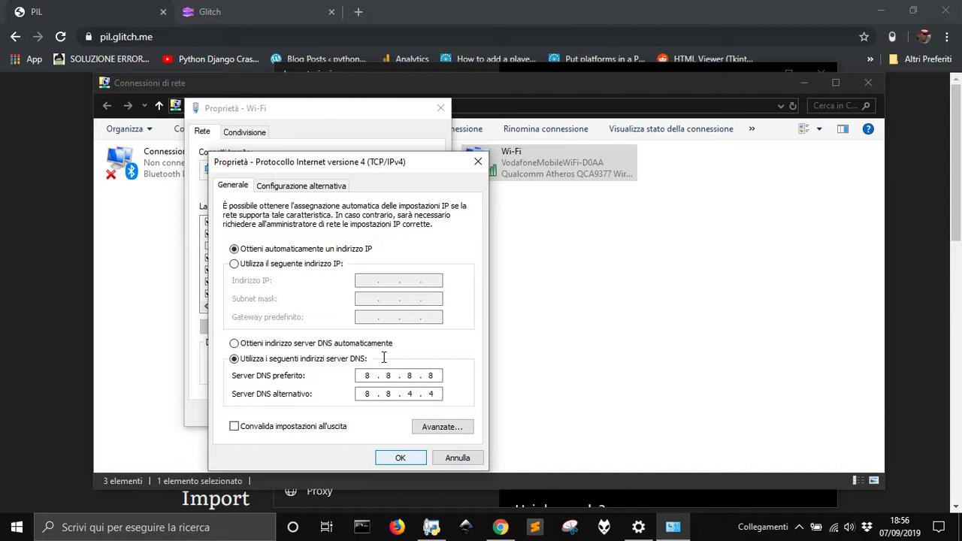
left_click_drag(343, 169, 354, 122)
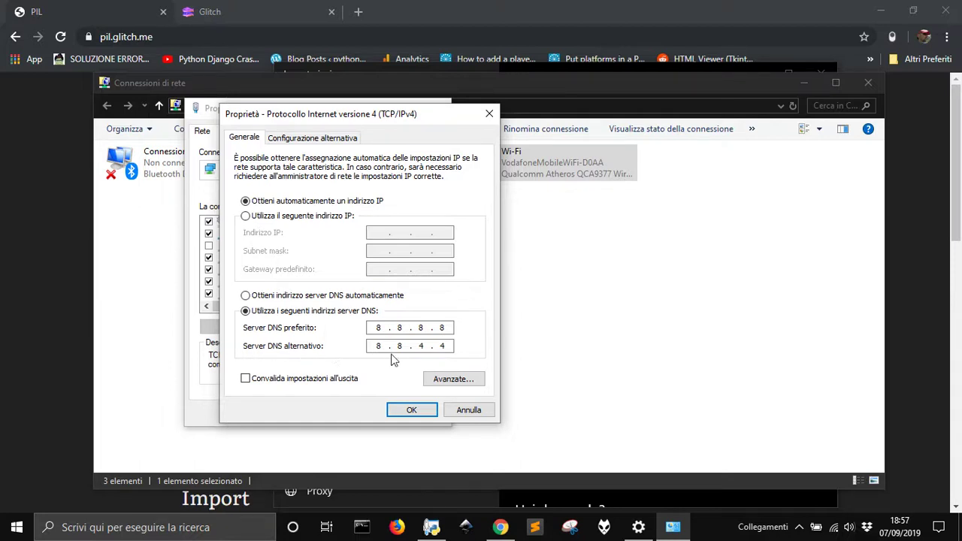
Cancel the TCP/IPv4 and Wi-Fi properties, and close the browser, network connections and settings windows.
left_click(470, 412)
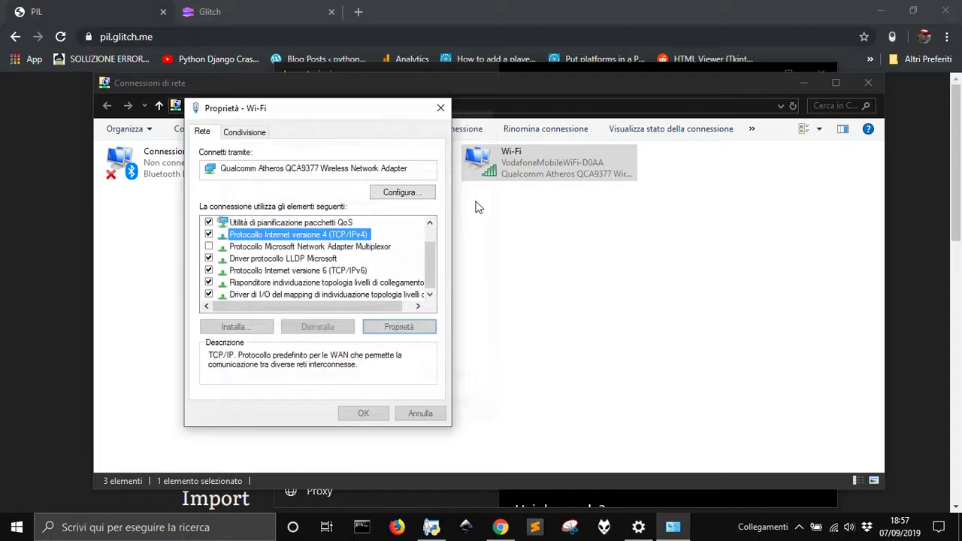
left_click(442, 108)
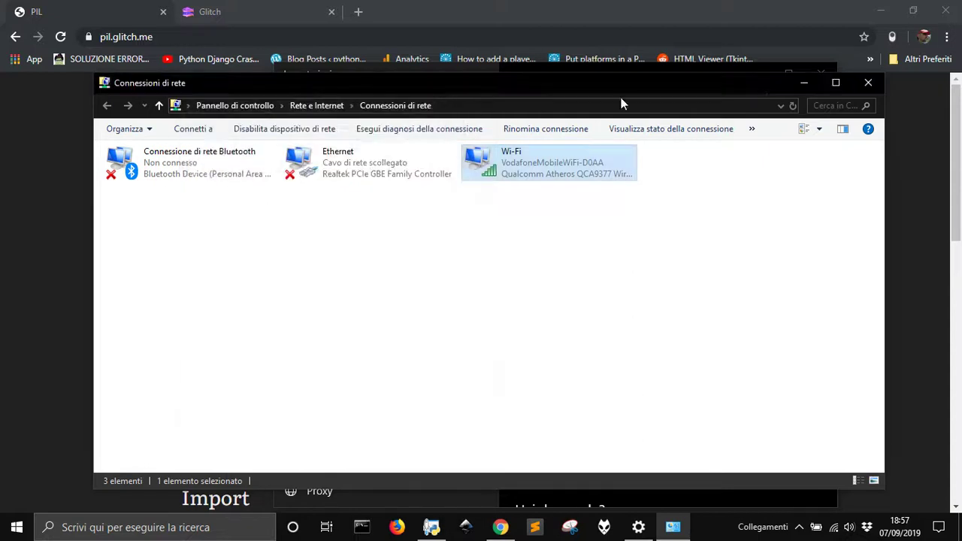
left_click(948, 9)
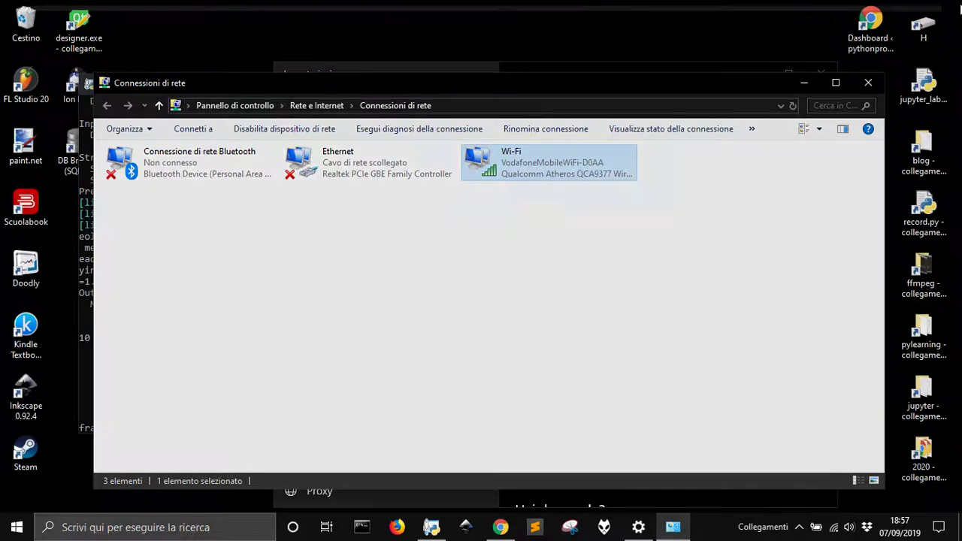
left_click(871, 83)
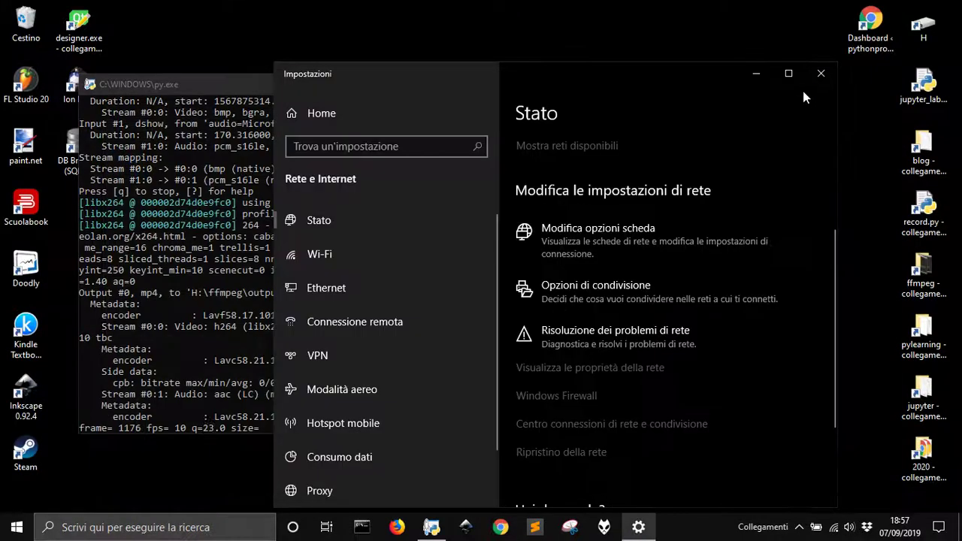
left_click(820, 73)
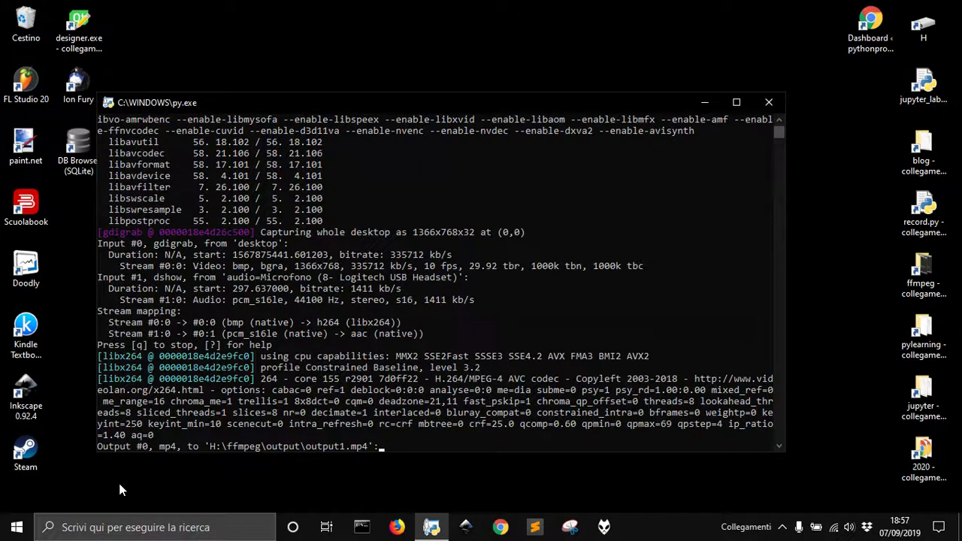
Snap the py.exe console to the right half of the desktop, and reopen Chrome on the pil.glitch.me page.
key("super+Right")
left_click(312, 411)
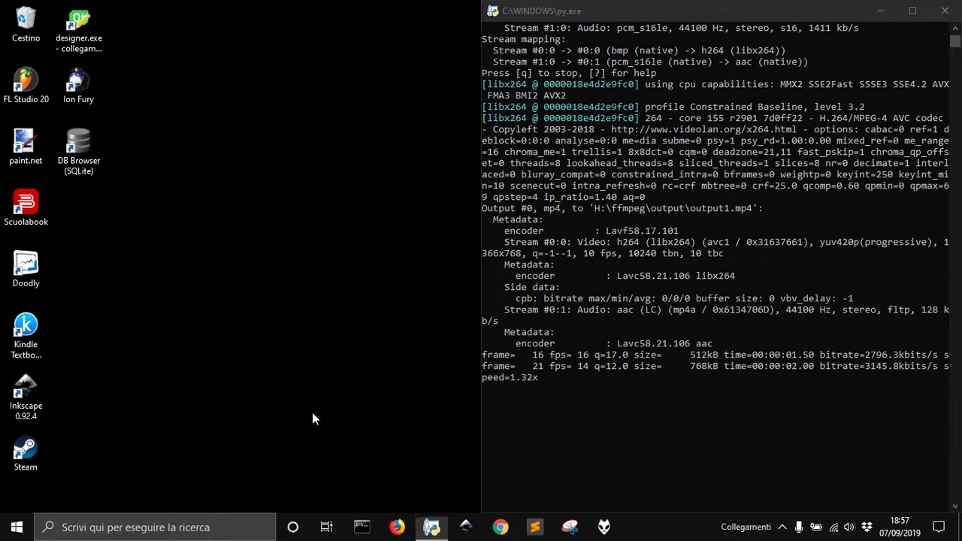
left_click(500, 527)
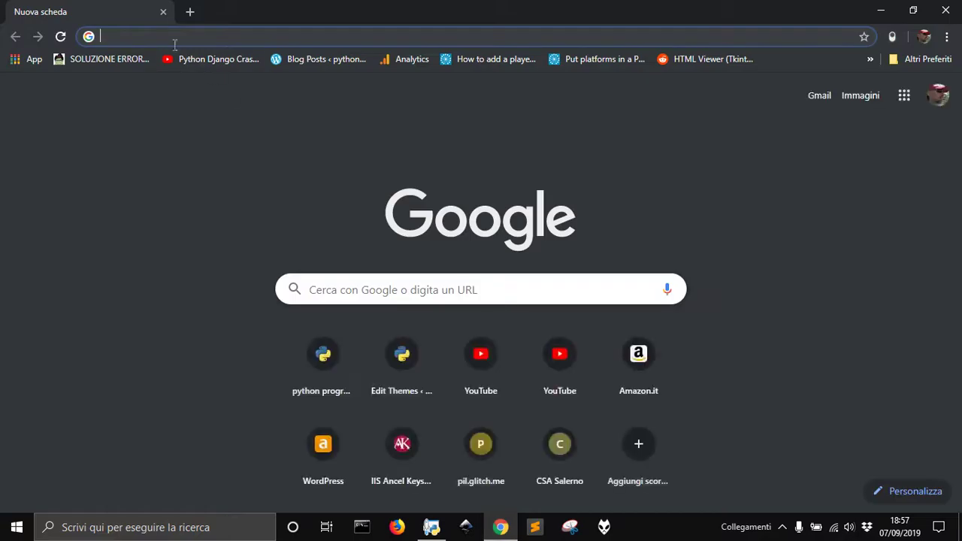
left_click(486, 448)
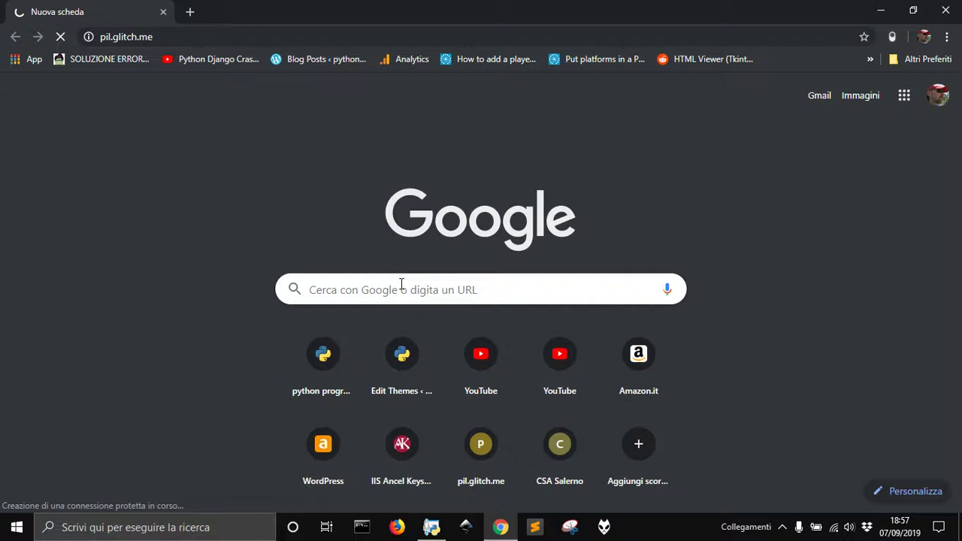
scroll(414, 301, "down", 5)
scroll(420, 307, "up", 5)
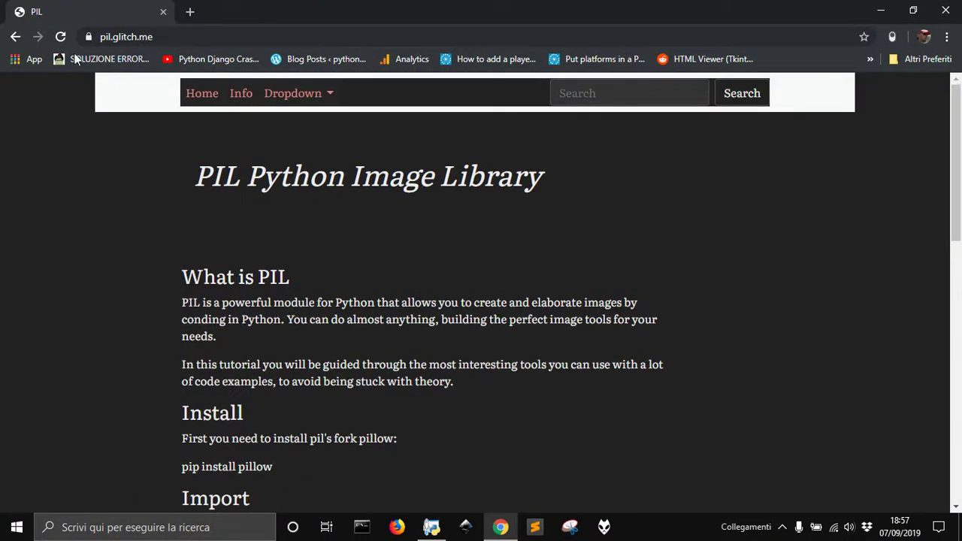
Load pythontutorial.glitch.me in place of the PIL site and look through the blog's home page.
left_click(60, 36)
left_click(104, 36)
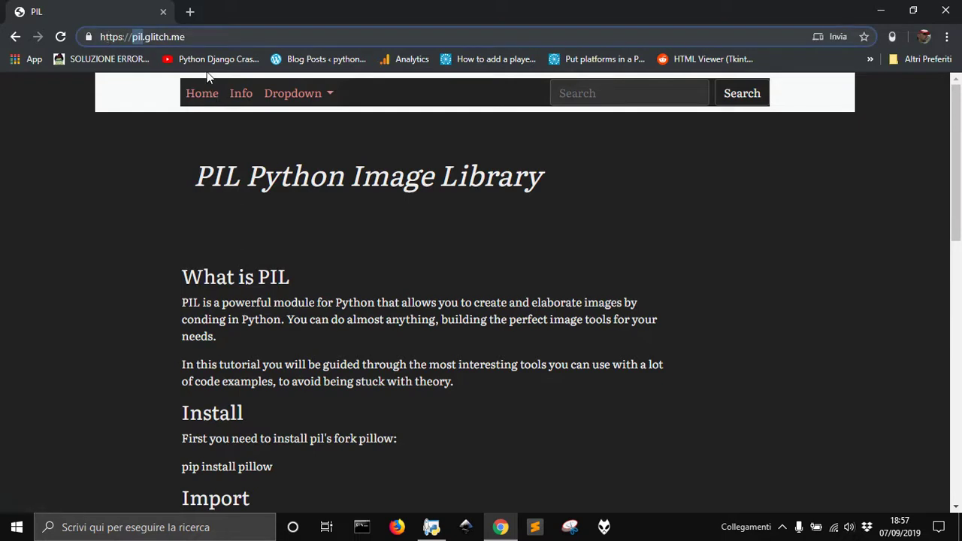
type("python")
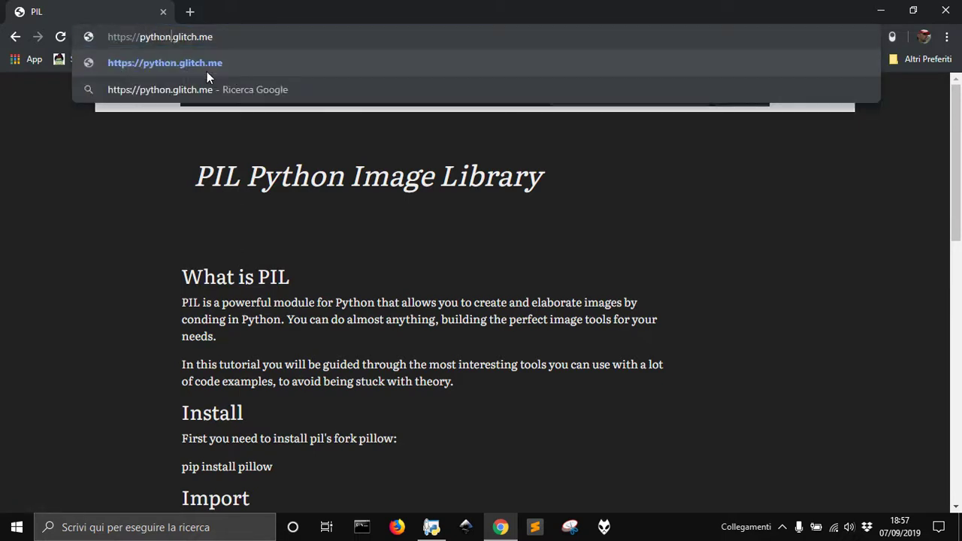
type("tutorial")
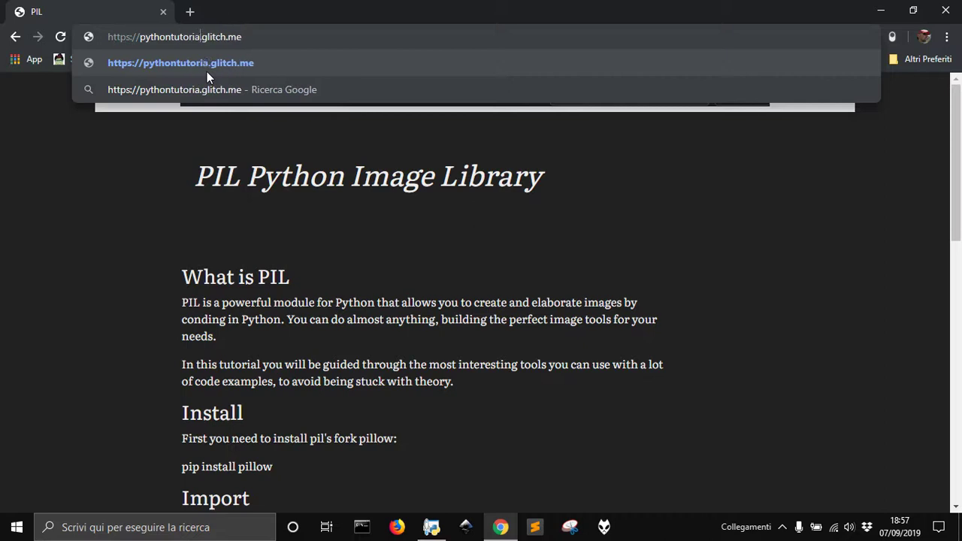
key("Return")
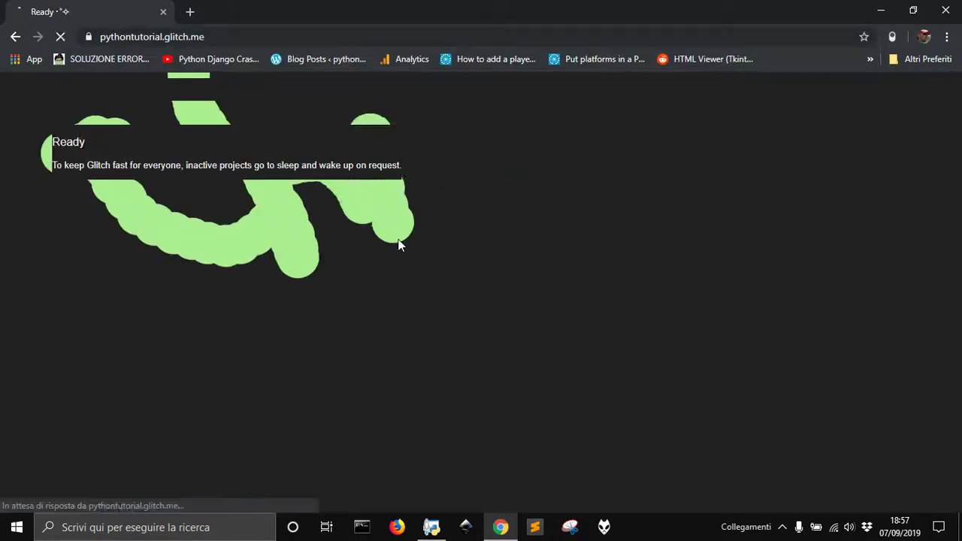
scroll(418, 392, "down", 2)
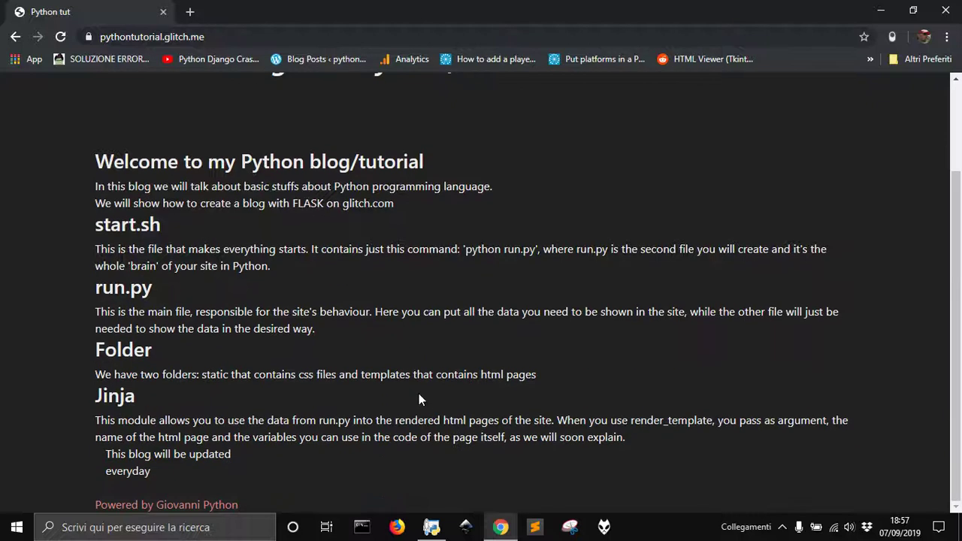
scroll(418, 393, "up", 2)
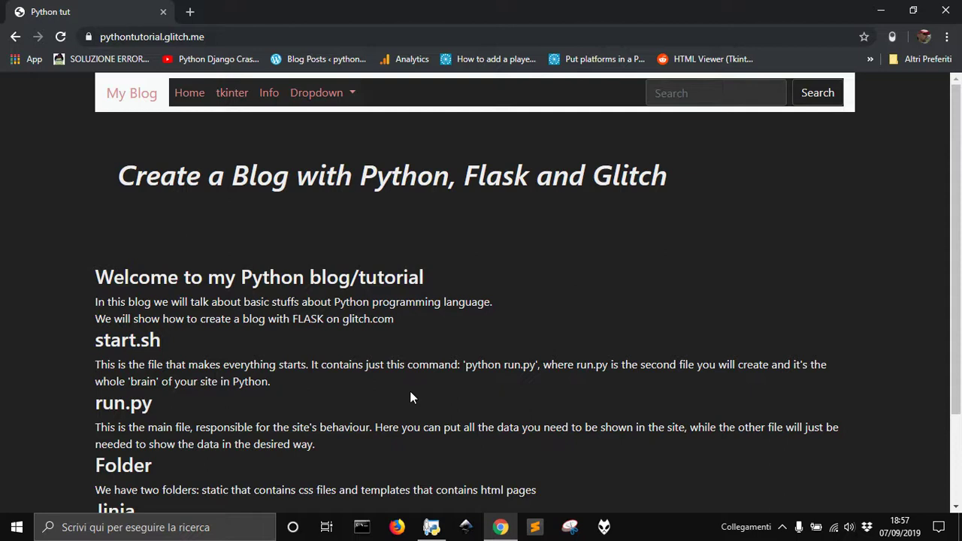
Open a Command Prompt window over the blog page and begin the command with ipconfig, without running it.
left_click(366, 533)
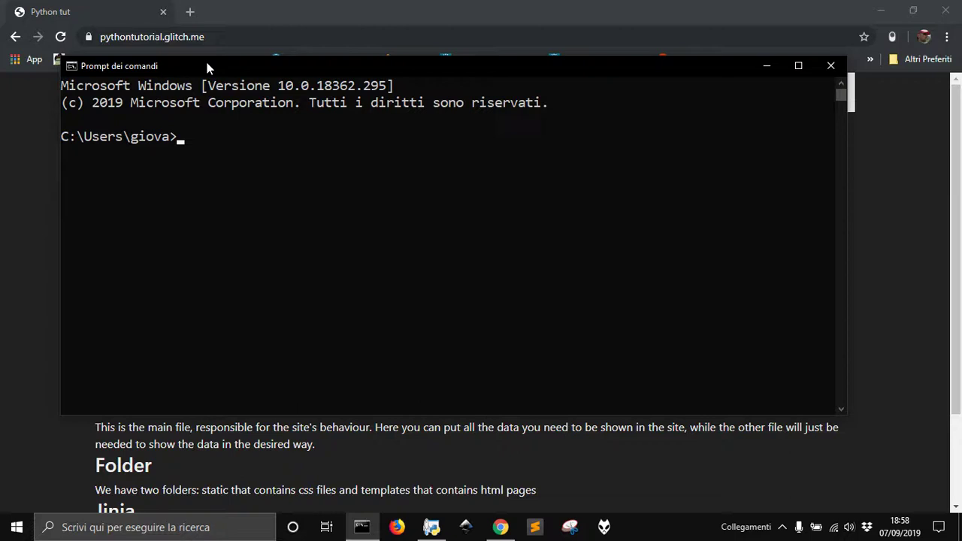
left_click_drag(208, 66, 249, 165)
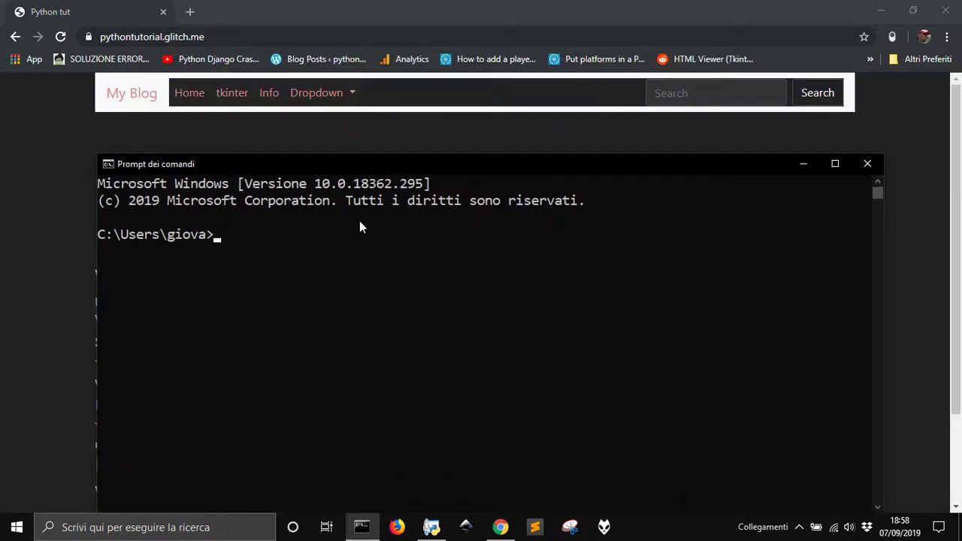
type("ipconfig")
Open the bookmarked DNS_PROBE_FINISHED_NXDOMAIN article in a new tab and find the section on emptying the DNS cache.
left_click(189, 12)
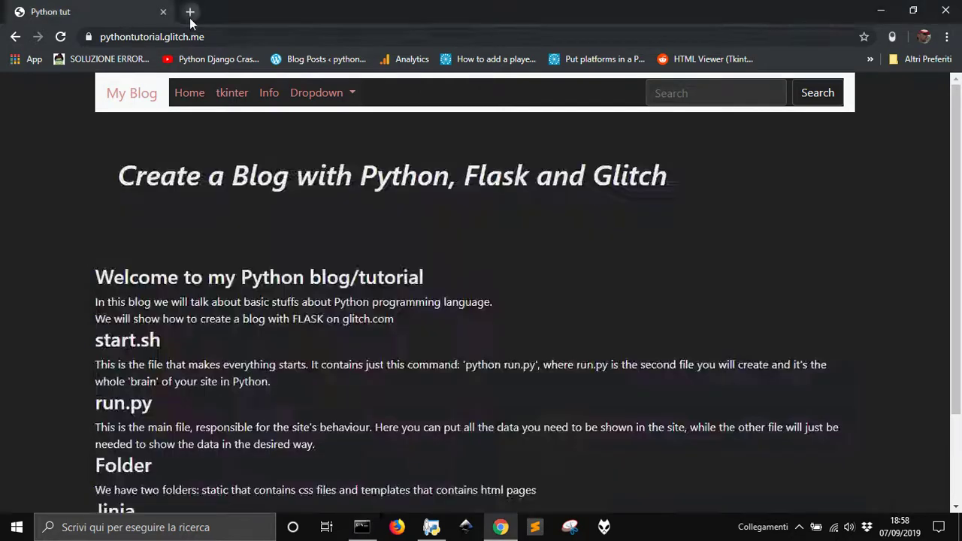
left_click(113, 58)
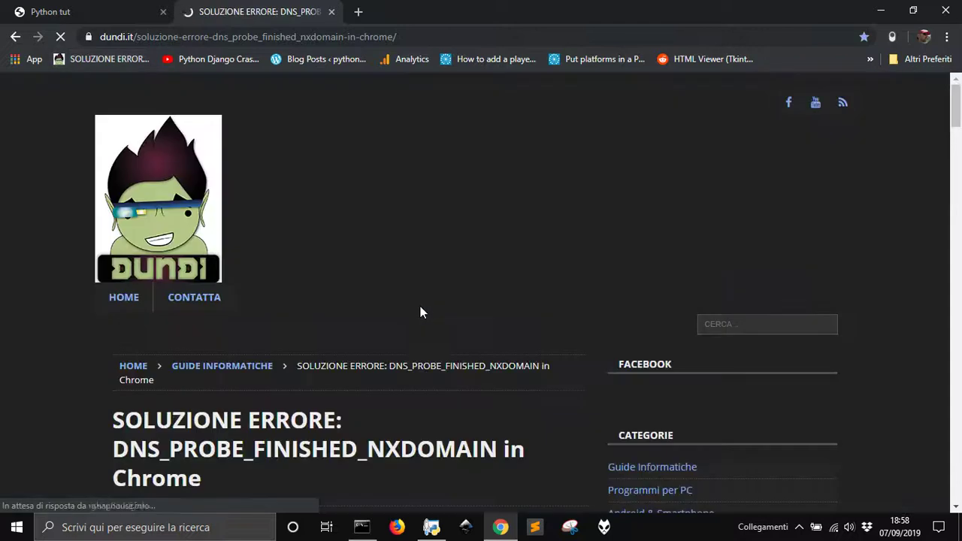
scroll(419, 308, "down", 10)
scroll(420, 306, "down", 15)
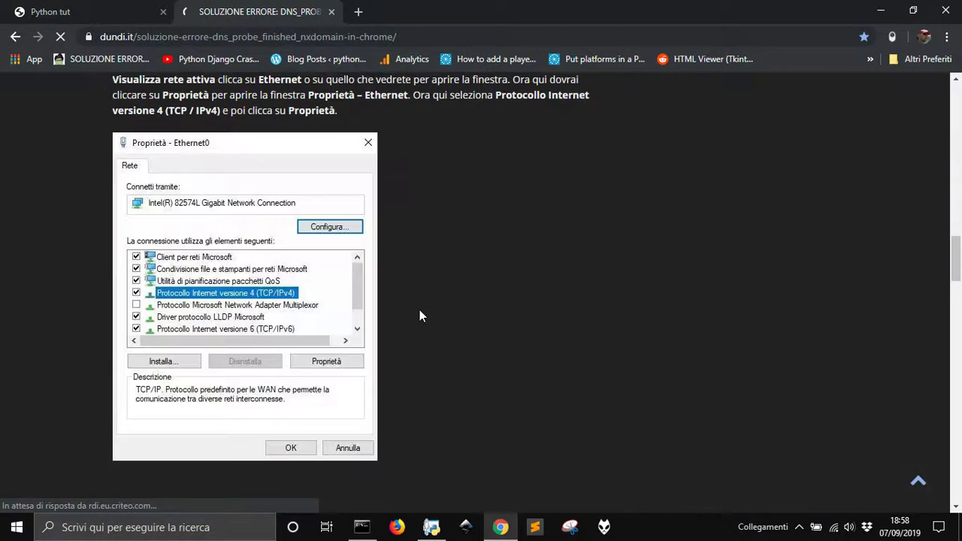
scroll(420, 302, "up", 10)
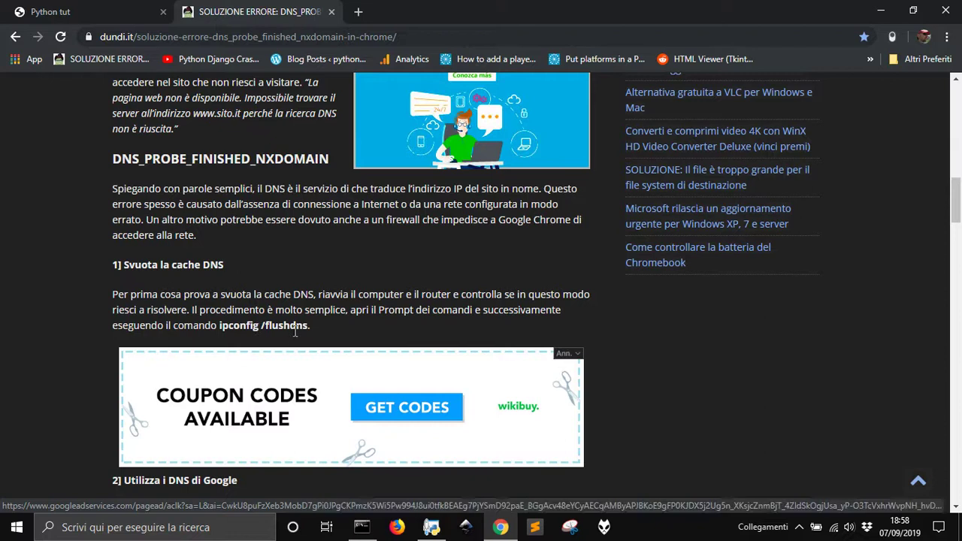
Complete the pending command as ipconfig /flushdns in the Command Prompt and close its window.
left_click(361, 526)
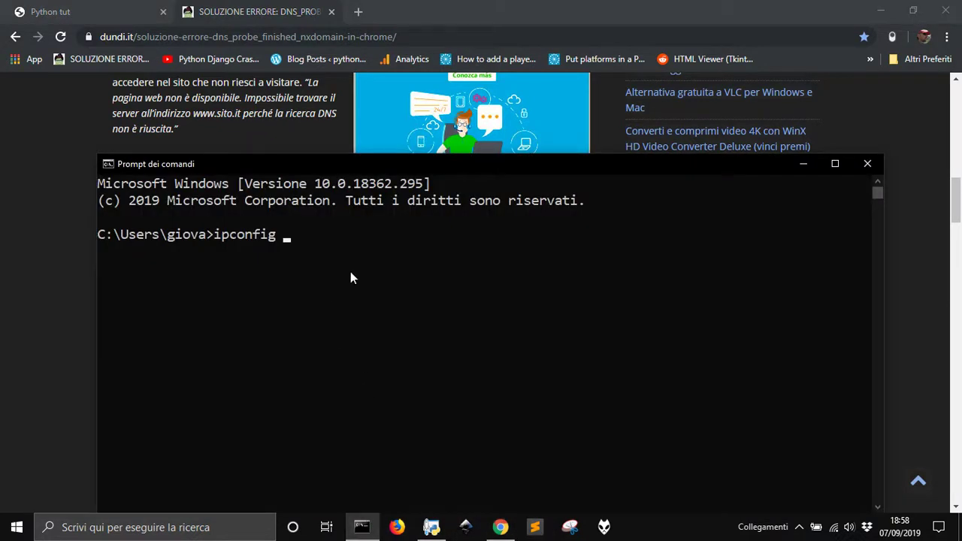
type("/flushdns")
left_click(866, 164)
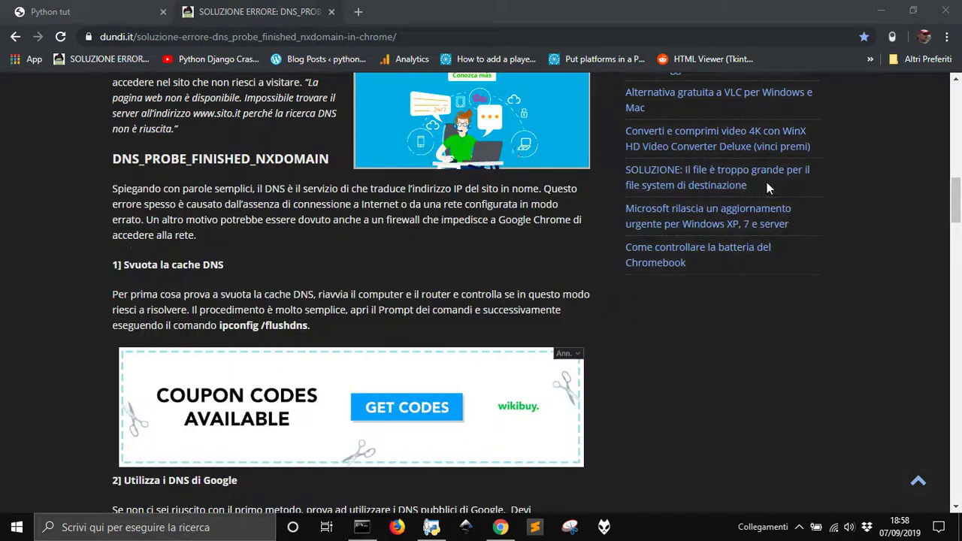
Close the DNS_PROBE_FINISHED_NXDOMAIN article tab and look through the pythontutorial.glitch.me page again.
left_click(125, 14)
left_click(233, 12)
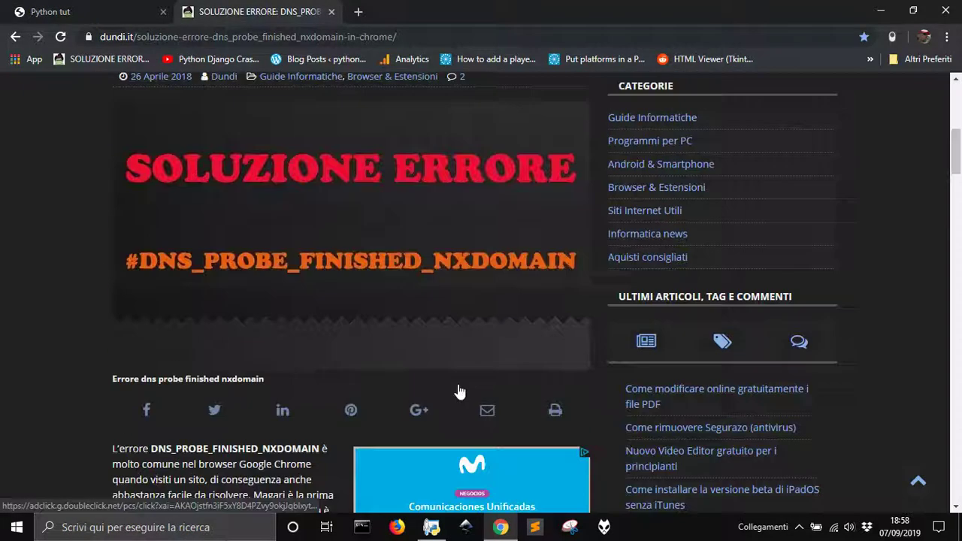
scroll(459, 392, "up", 6)
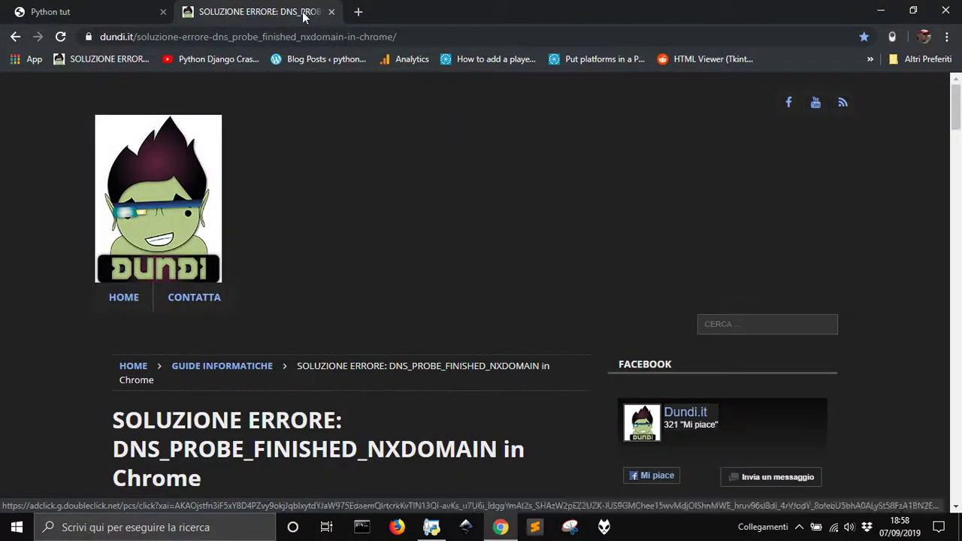
left_click(331, 12)
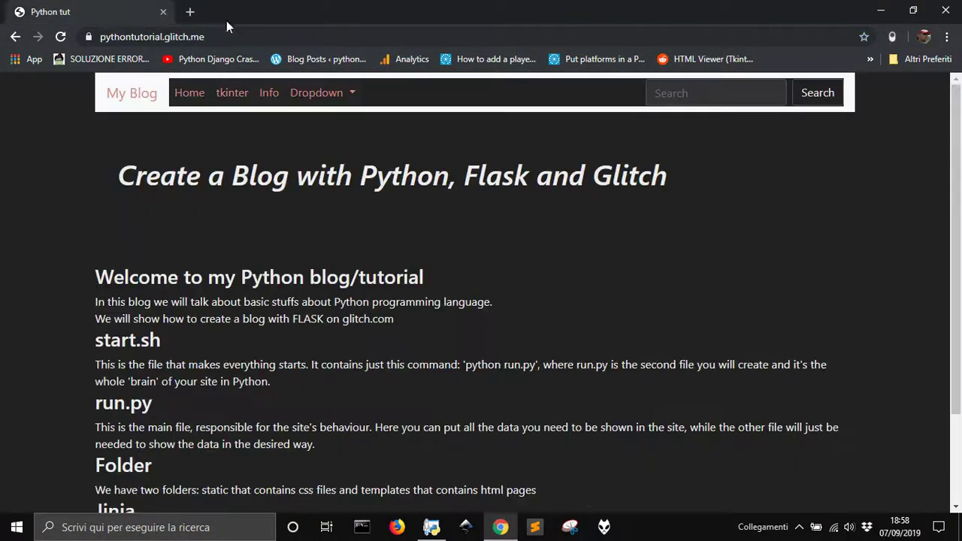
scroll(320, 290, "down", 1)
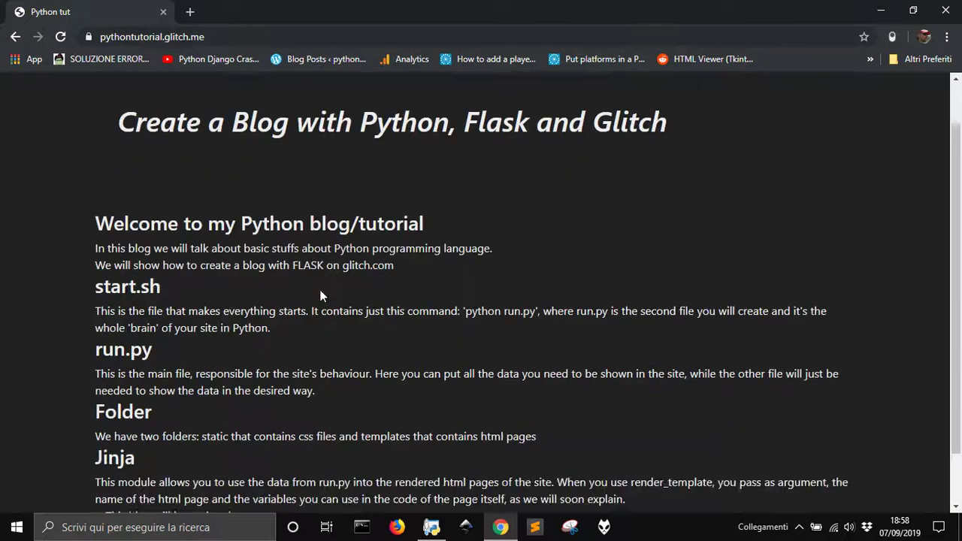
scroll(319, 290, "up", 1)
scroll(318, 292, "down", 2)
scroll(308, 297, "up", 2)
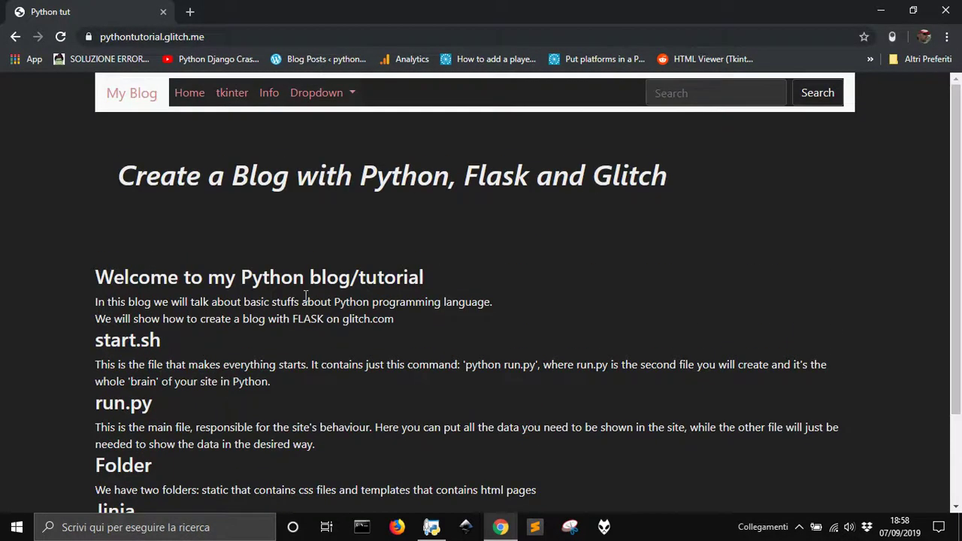
Replace the subdomain in the page address with flask and load flask.glitch.me.
double_click(136, 40)
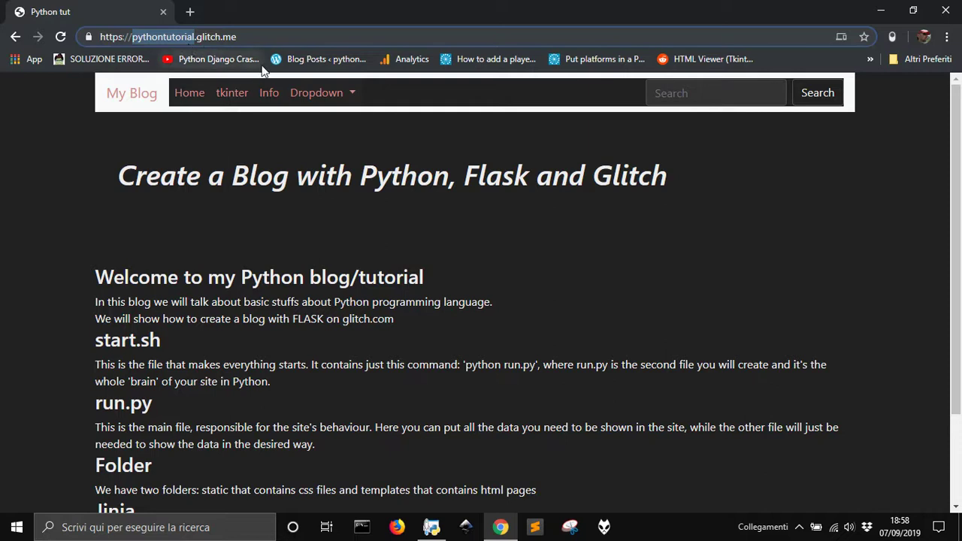
type("f")
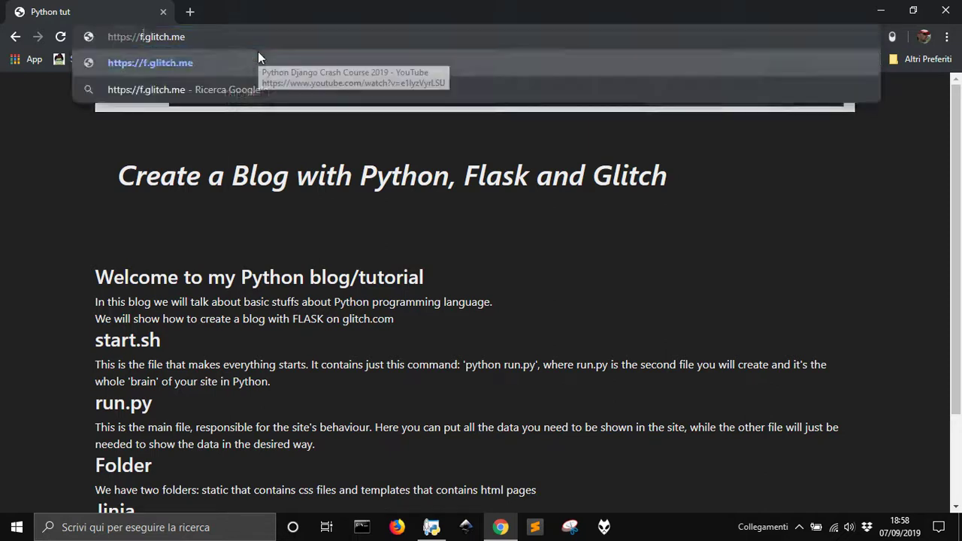
type("lask")
key("Return")
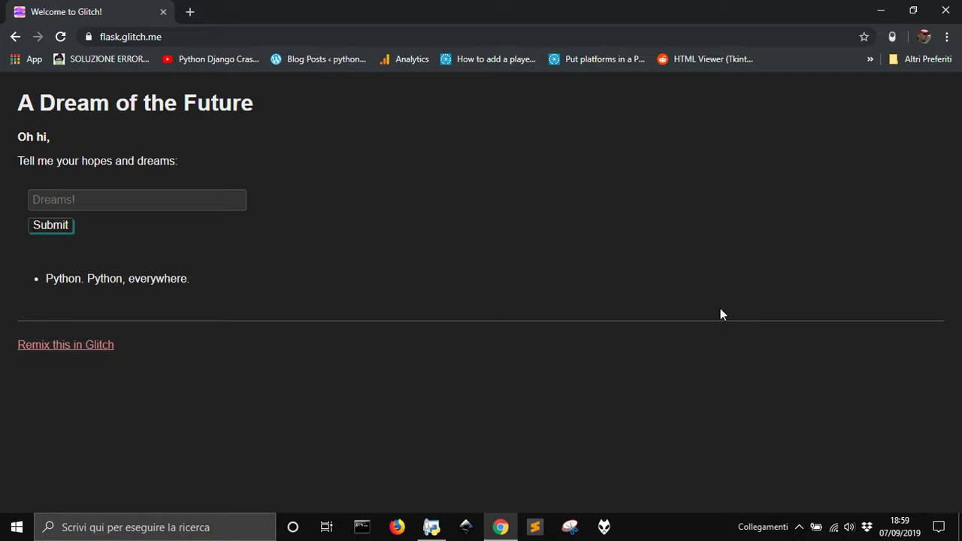
Extend the subdomain to flasktutorial, load flasktutorial.glitch.me and look through the blog page.
left_click(114, 37)
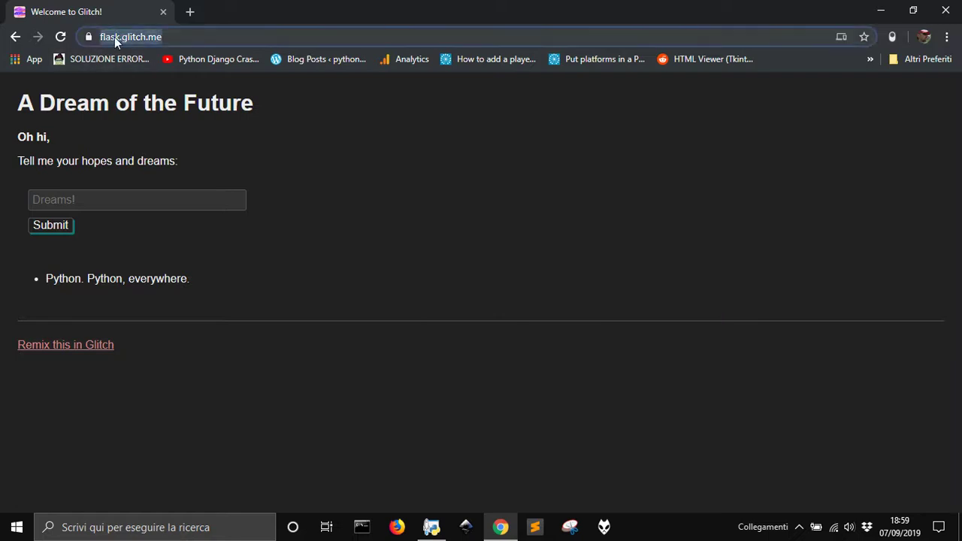
left_click(117, 36)
type("tutori")
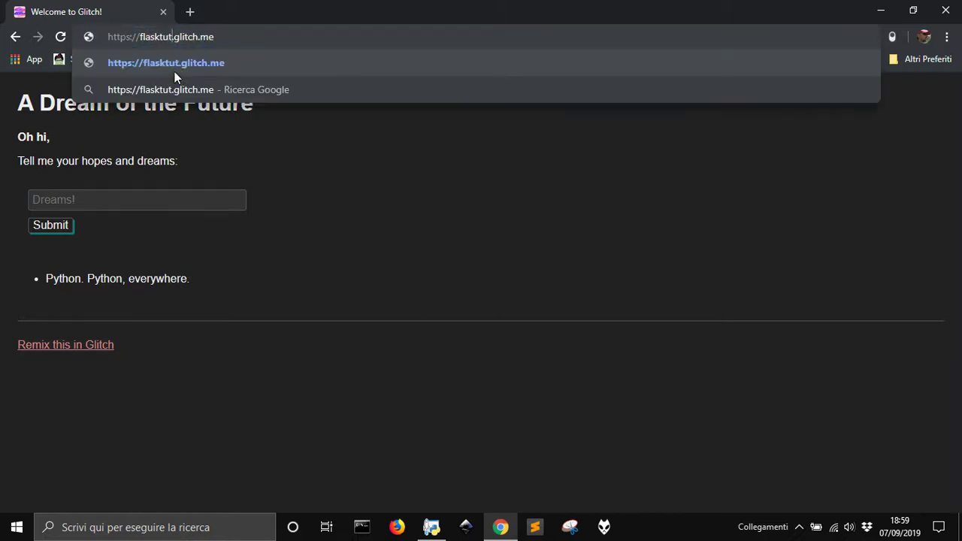
type("al")
key("Return")
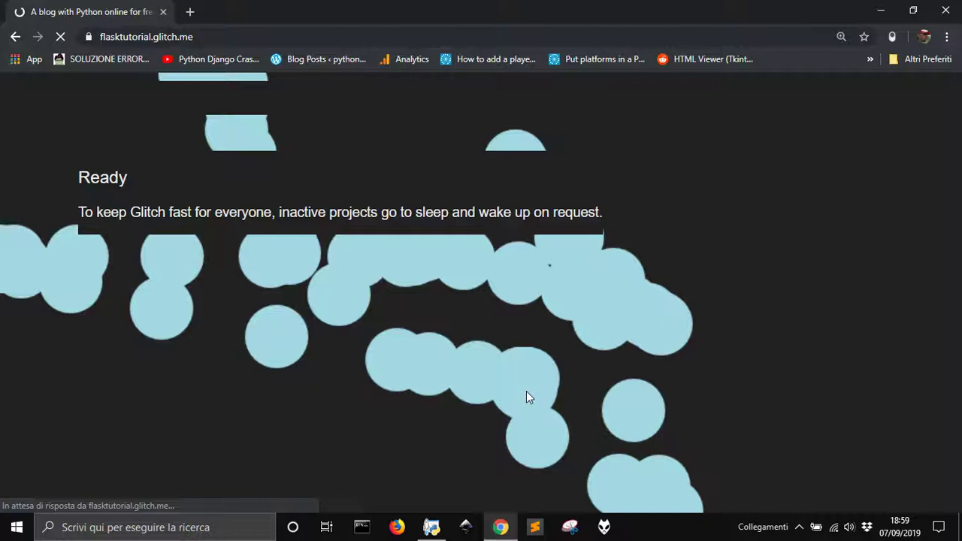
scroll(508, 334, "down", 4)
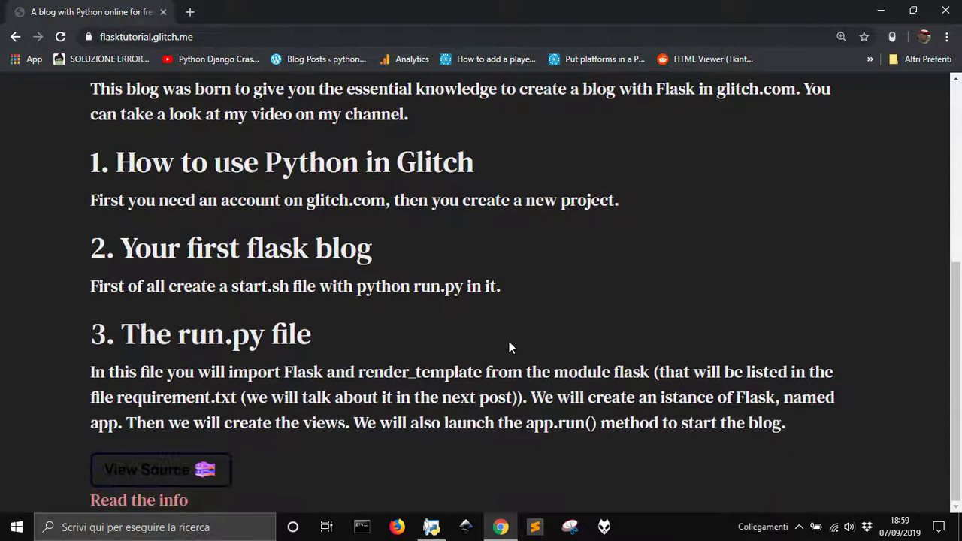
scroll(509, 346, "up", 5)
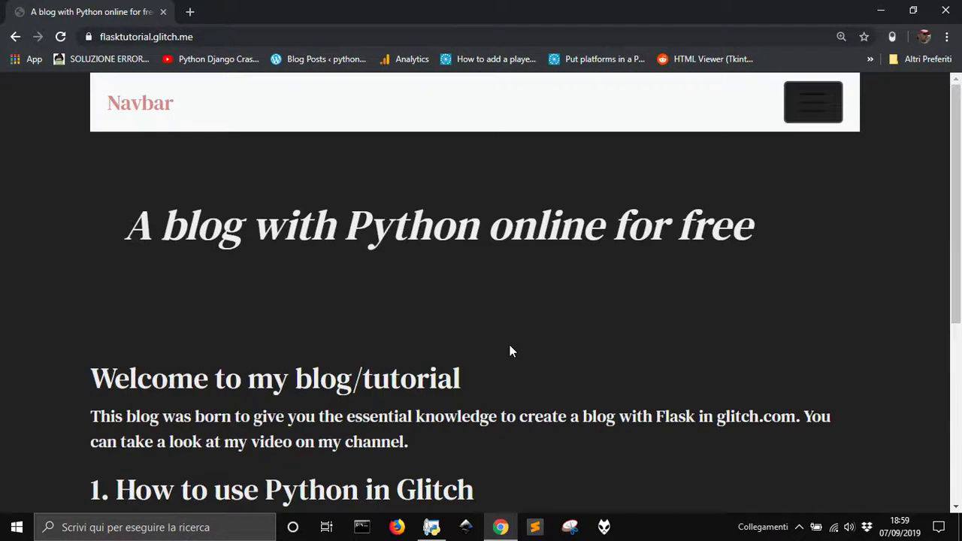
Open the Flask tutorial blog's source project in the Glitch editor, and bring up the py.exe console.
scroll(474, 403, "down", 4)
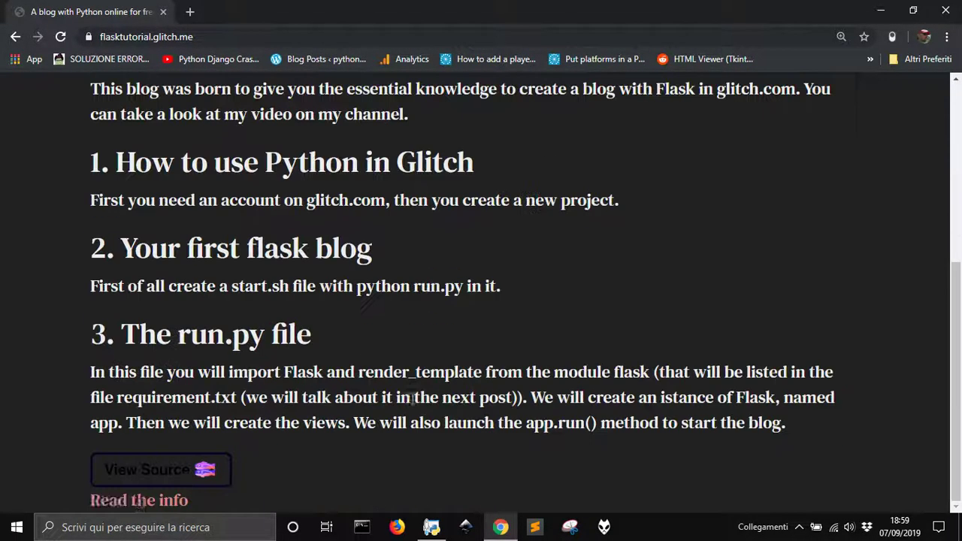
left_click(183, 482)
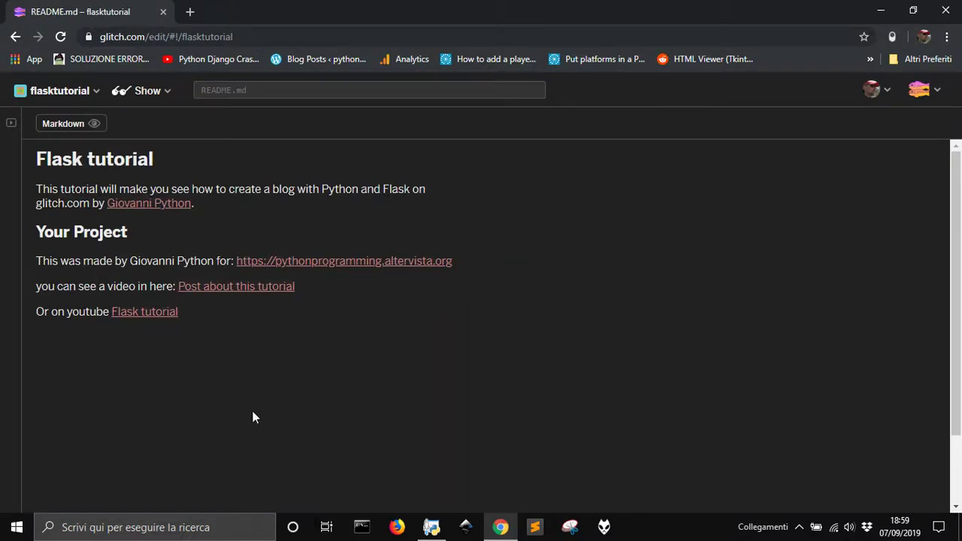
left_click(435, 458)
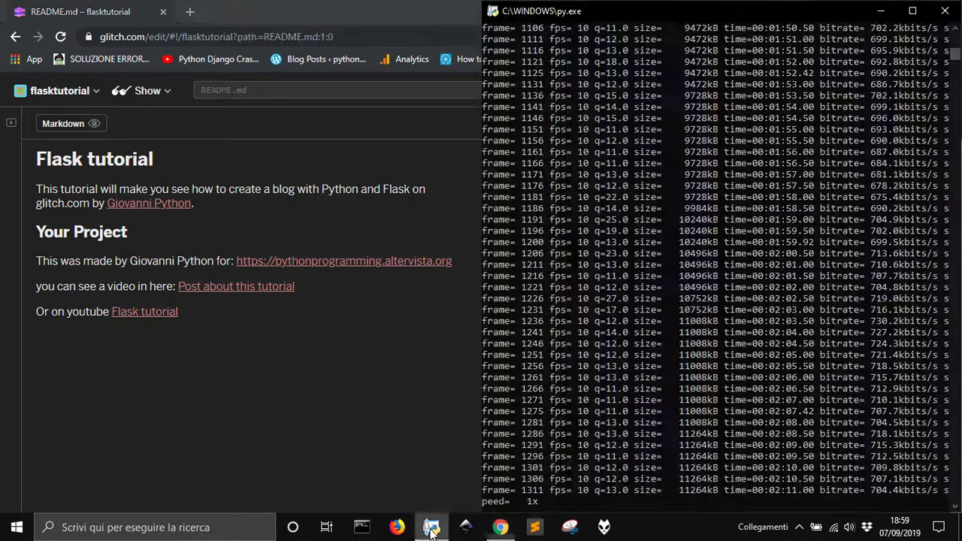